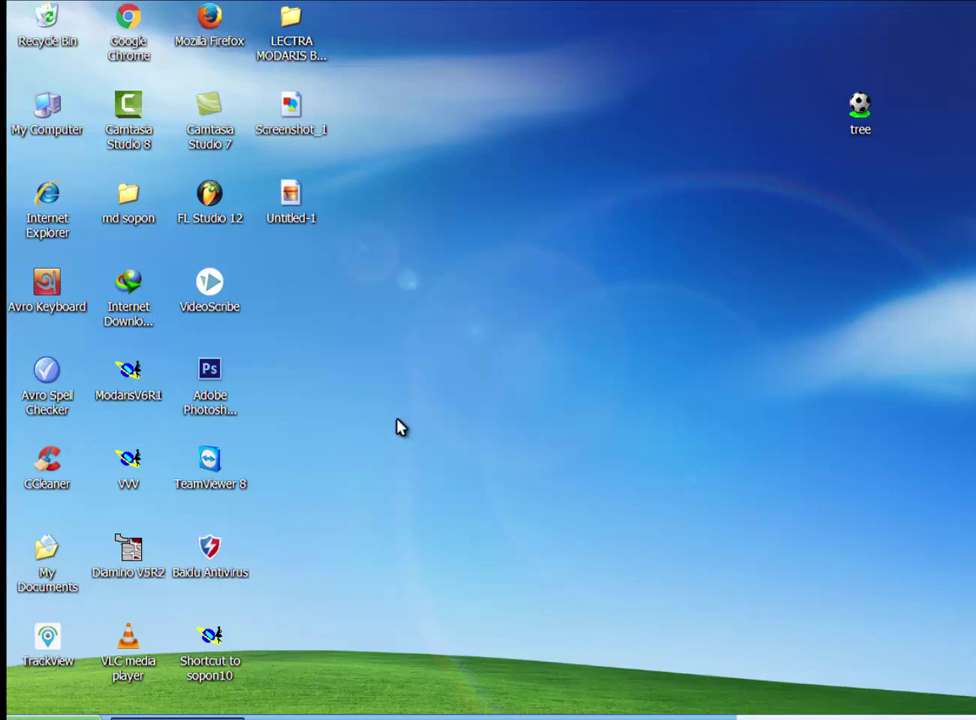
Step: Launch Modaris V6R1 from its desktop icon to an empty work sheet
double_click(136, 370)
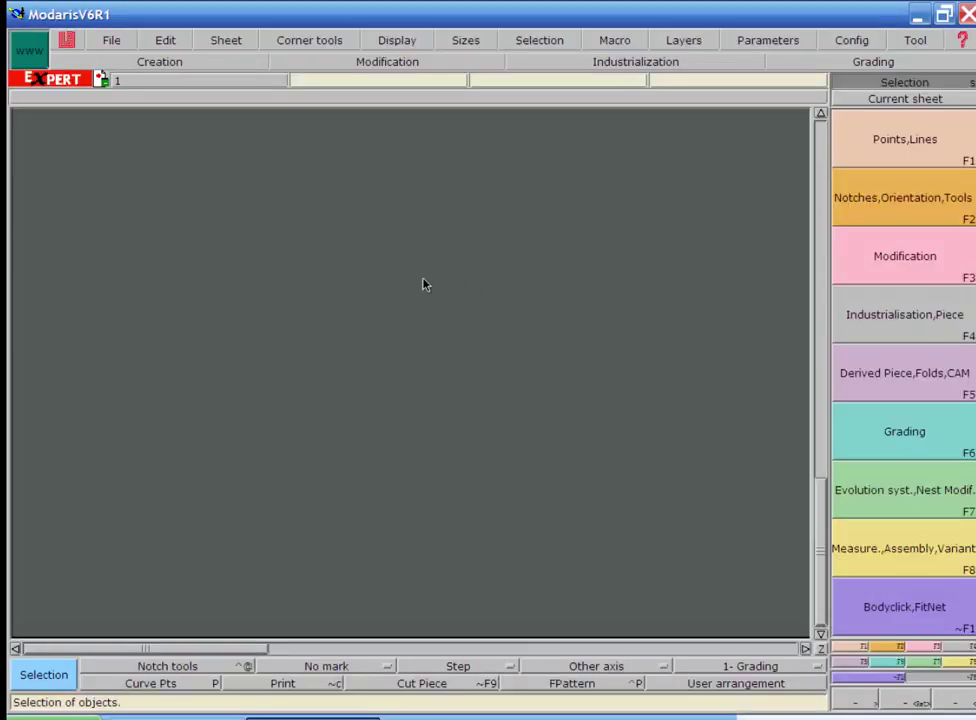
Step: Open the PENT model from the md sopon folder
left_click(128, 39)
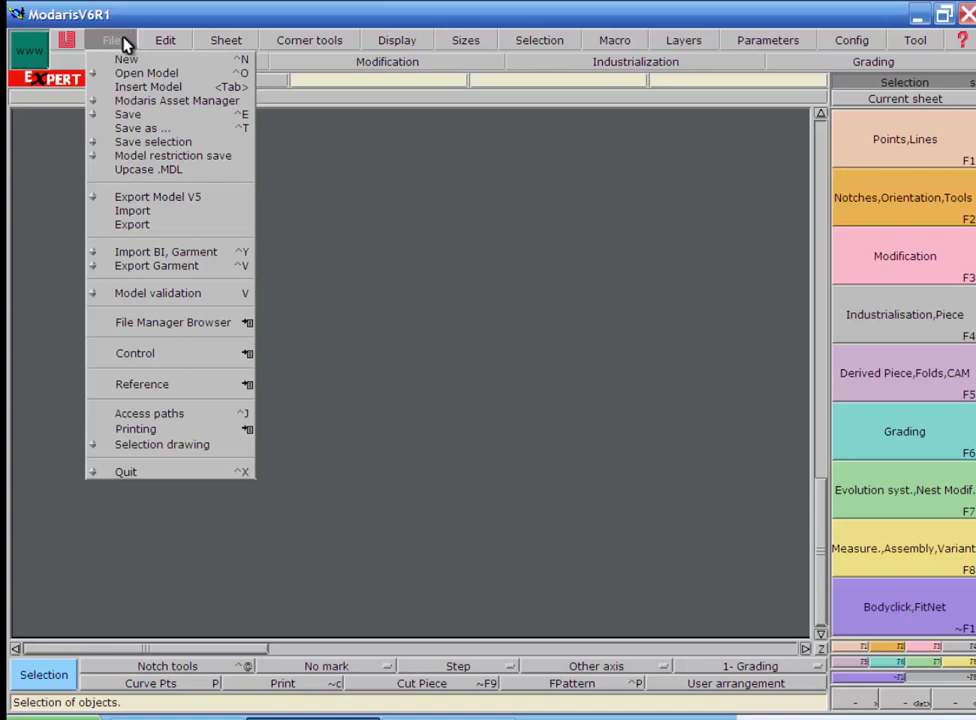
left_click(126, 73)
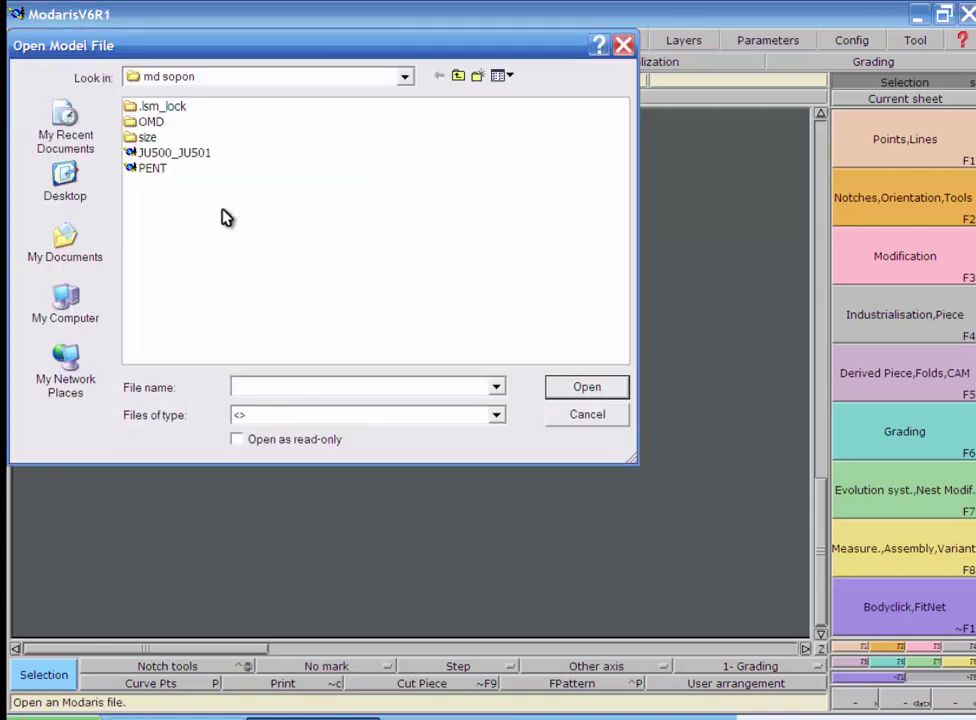
left_click(152, 170)
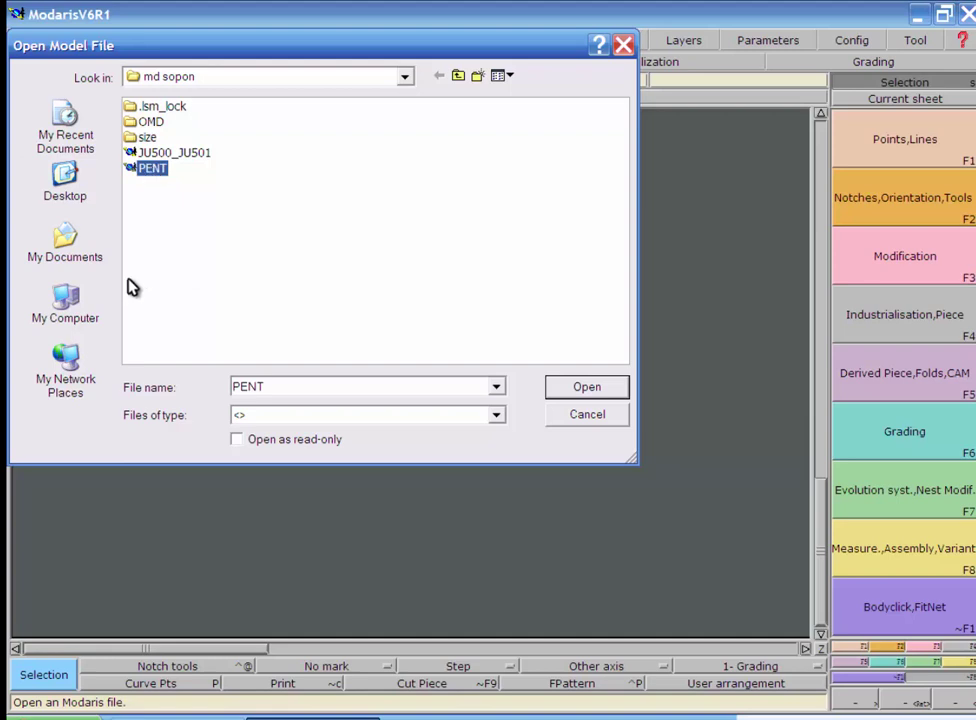
left_click(580, 392)
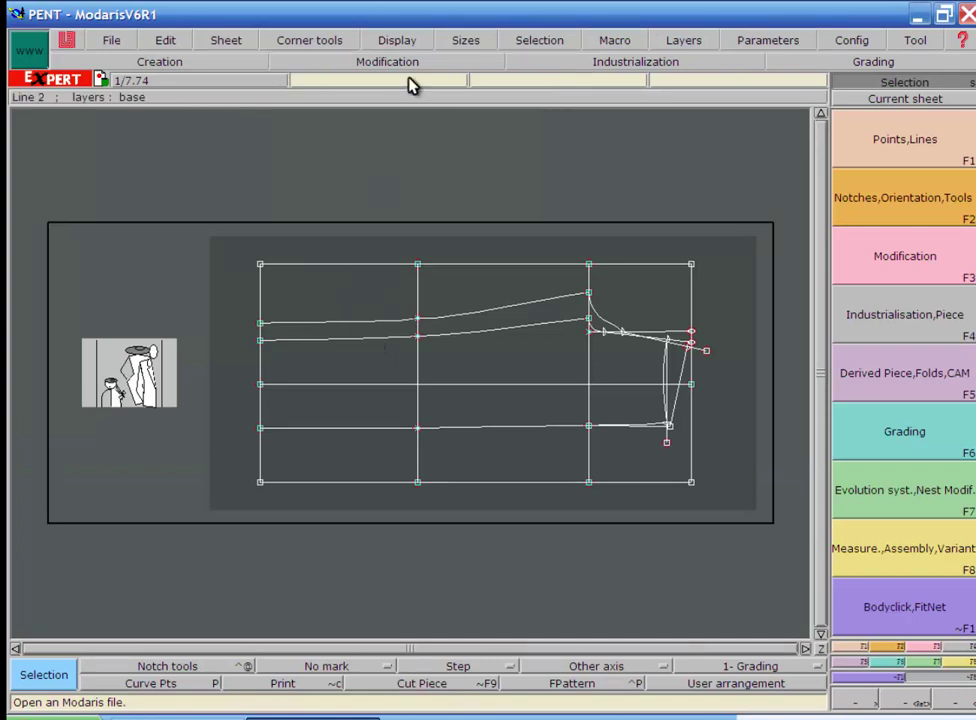
Step: Toggle the Sizes display, enable the Title block, and recentre on the PENT sheet
left_click(382, 42)
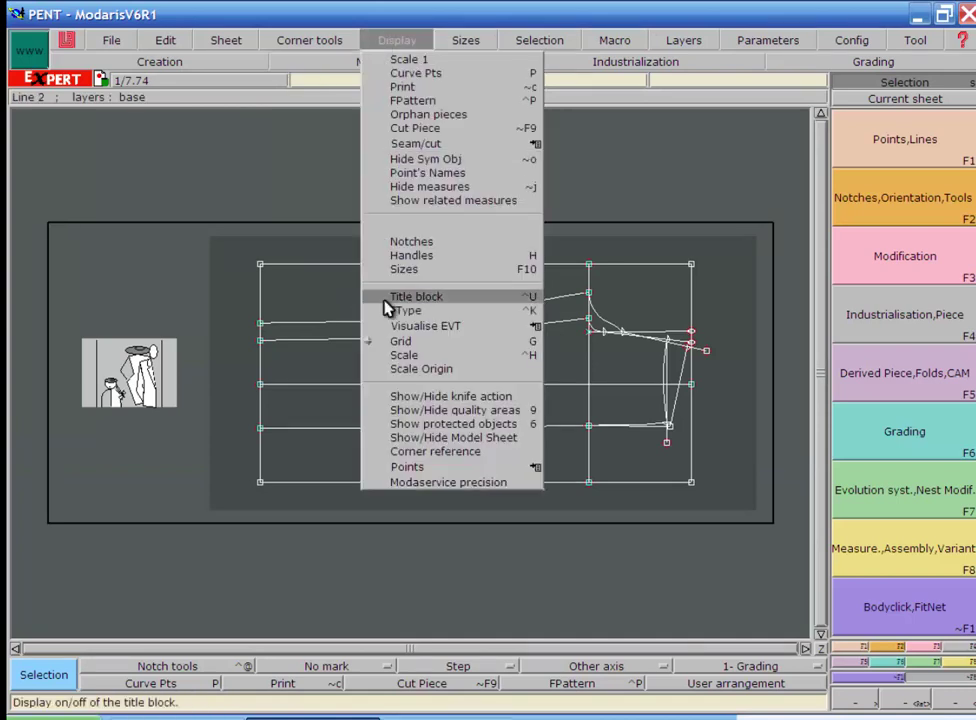
left_click(404, 270)
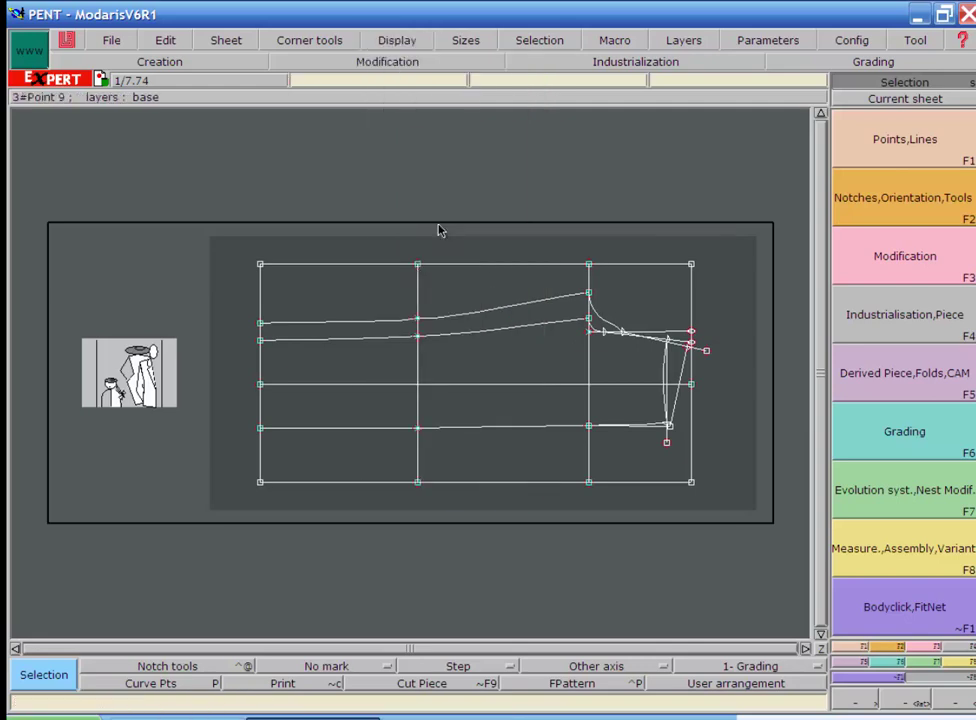
left_click(392, 44)
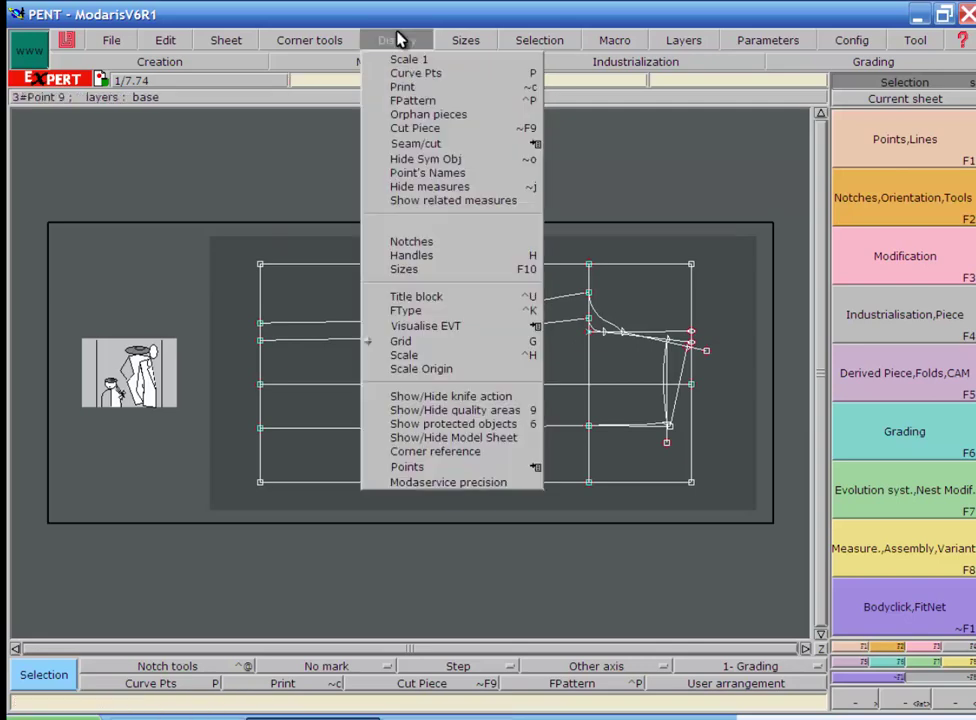
left_click(418, 298)
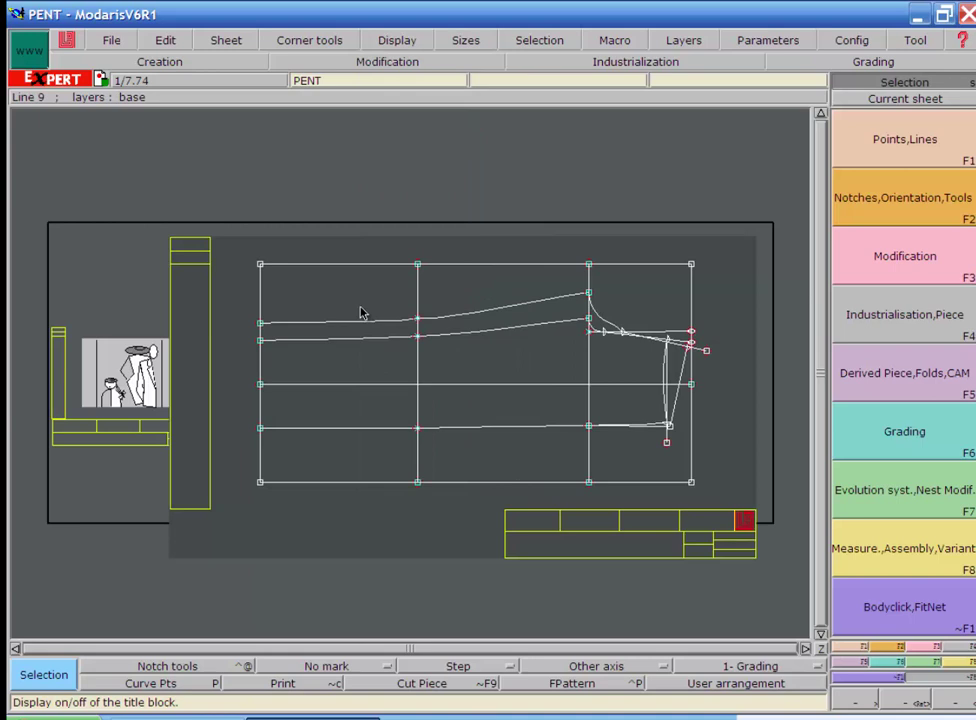
key("Home")
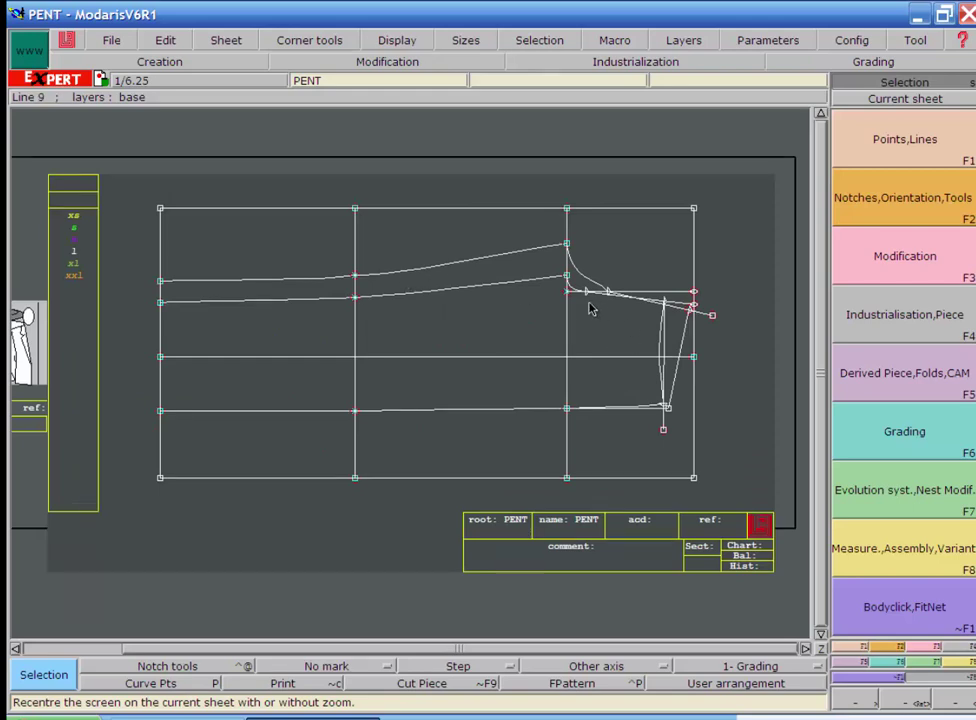
Step: Reshape the curve near the sleeve cap using Reshape with curve handles displayed
left_click(868, 265)
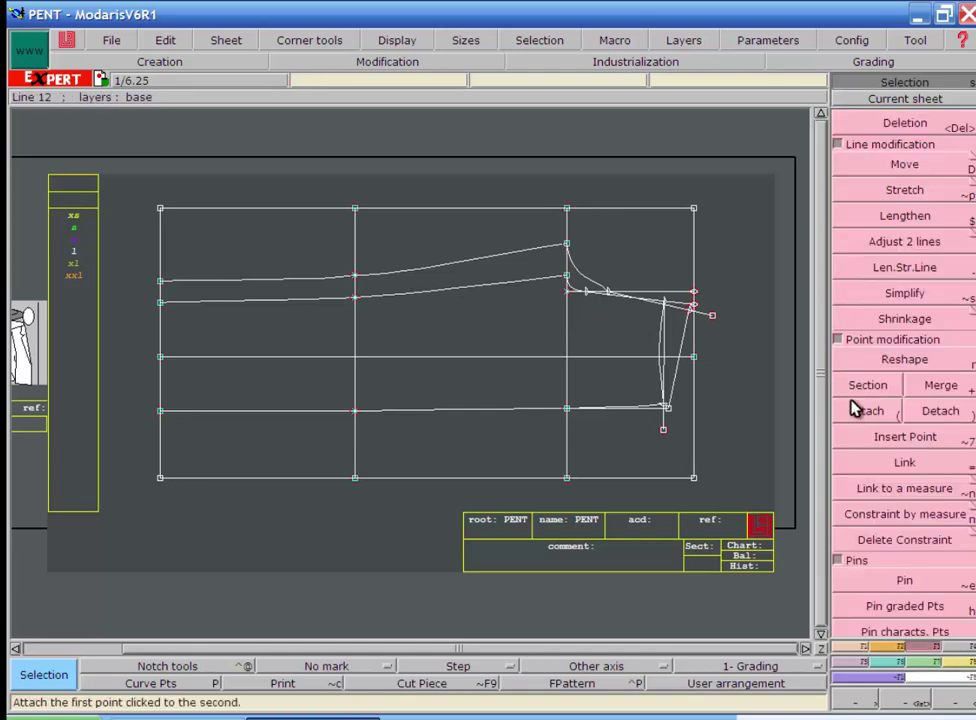
left_click(884, 361)
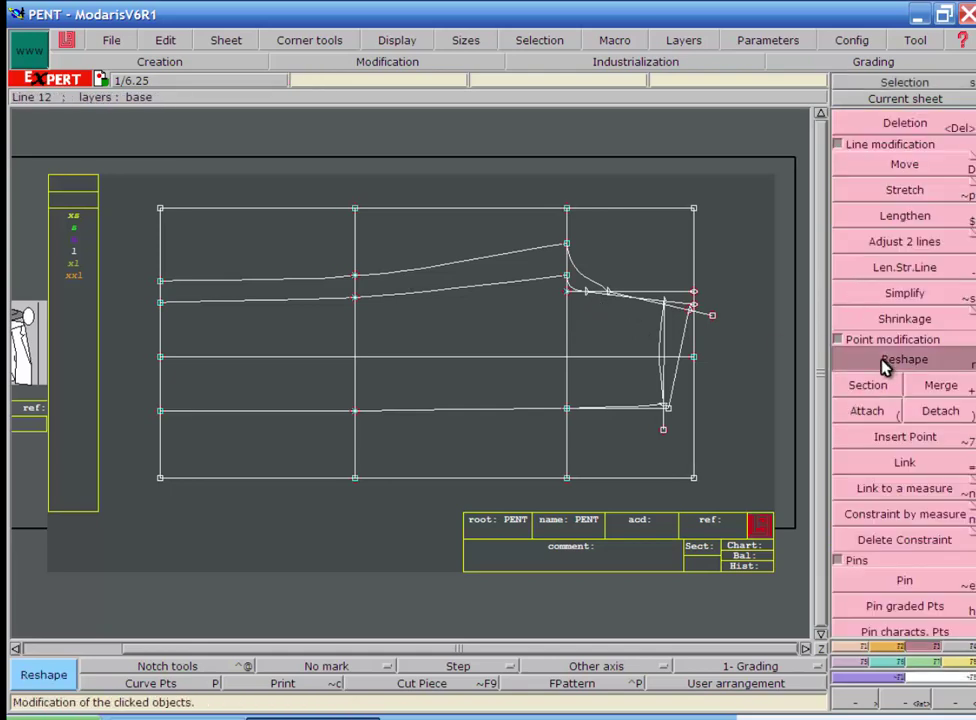
left_click(589, 287)
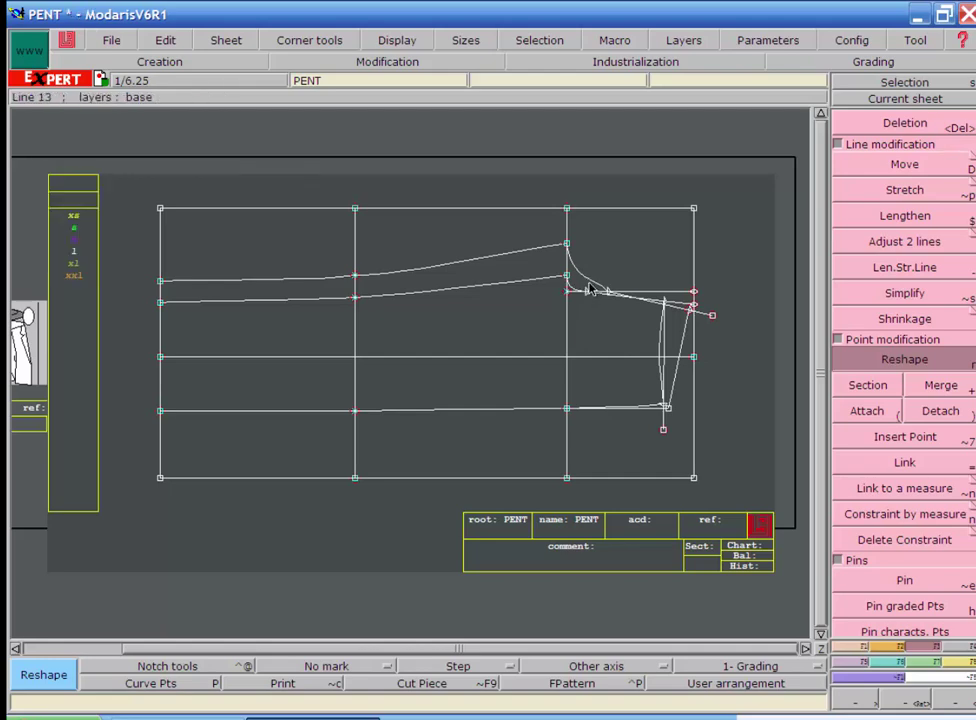
left_click(403, 46)
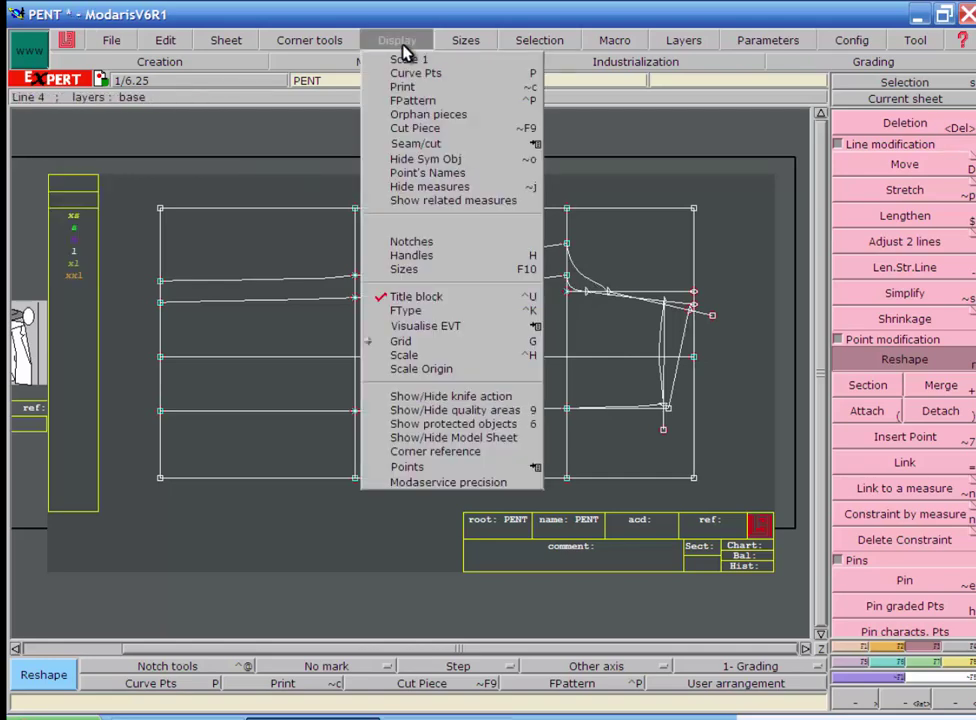
left_click(428, 258)
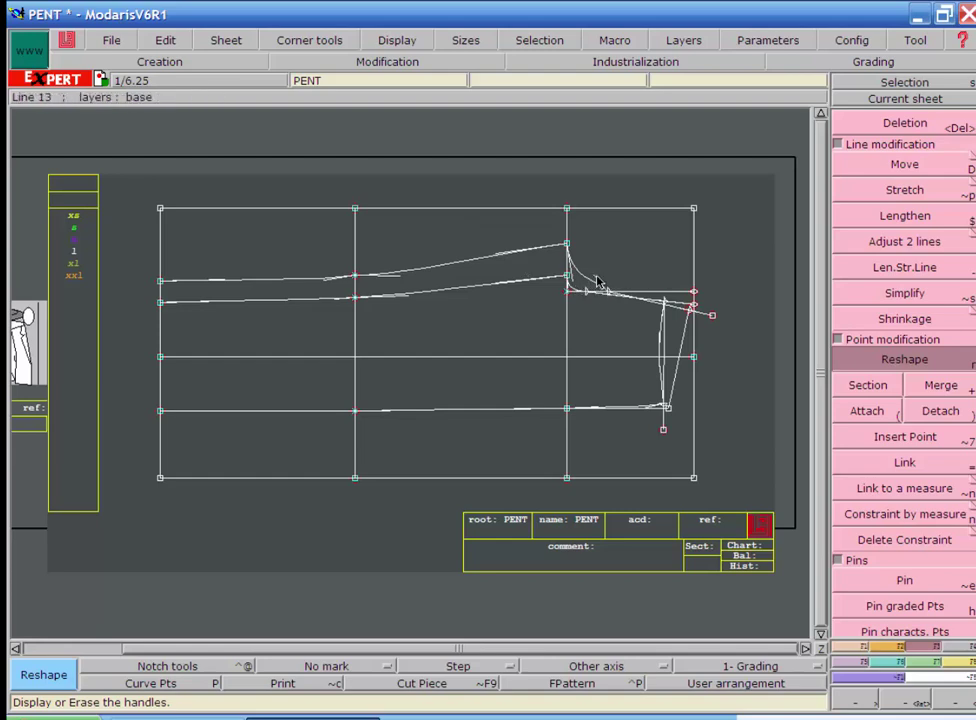
left_click_drag(597, 283, 592, 291)
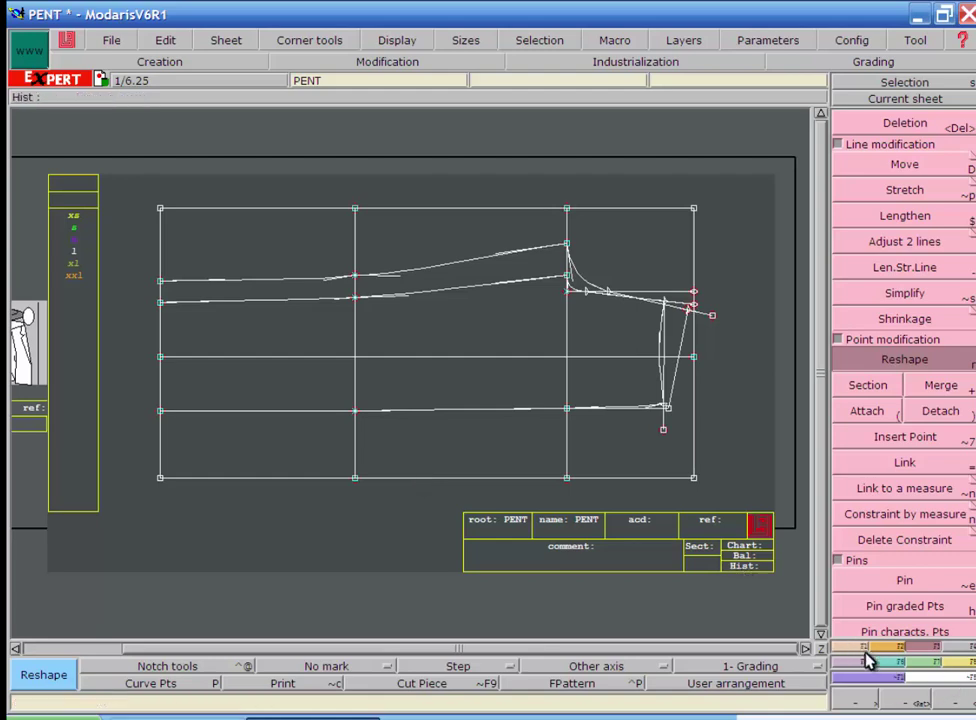
Step: Use Seam to select the draft's enclosed middle areas and create a piece from them
left_click(957, 654)
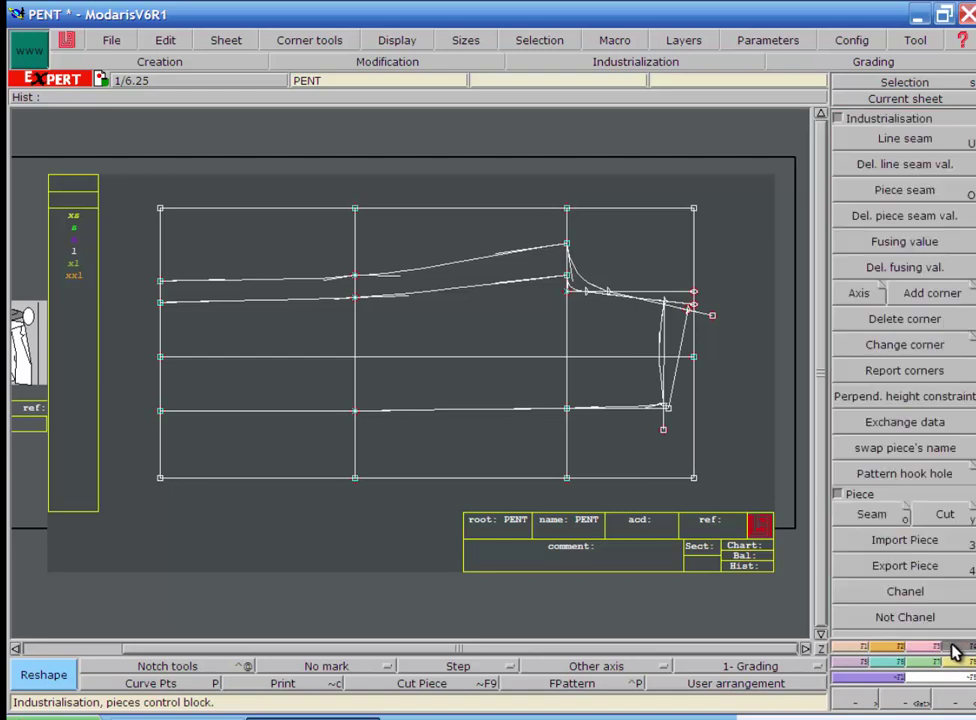
left_click(871, 514)
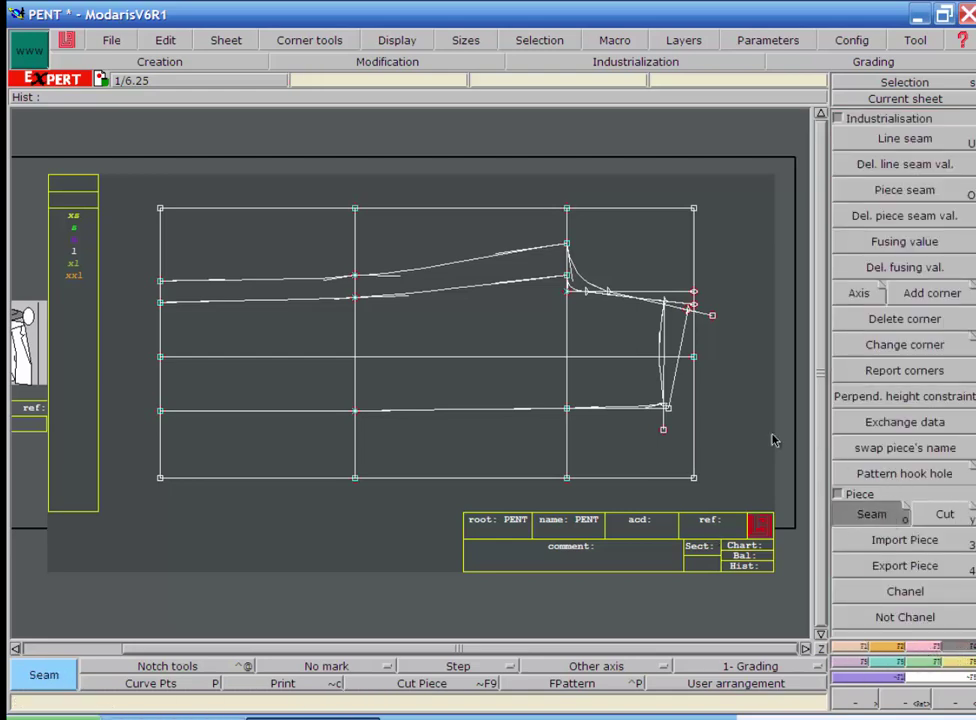
left_click(222, 385)
left_click(233, 354)
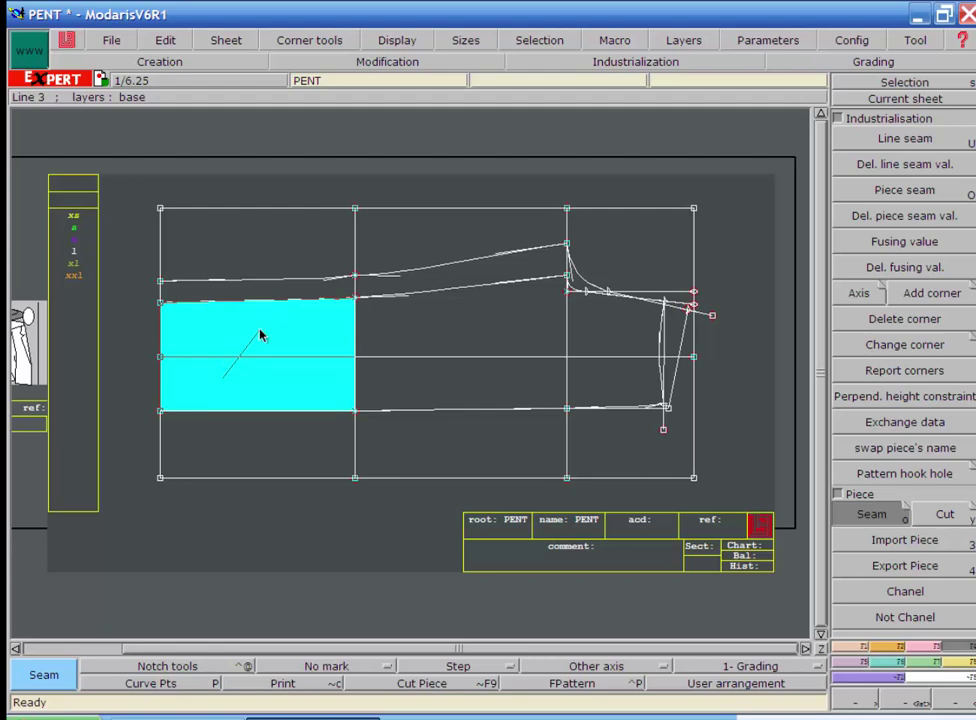
left_click(260, 334)
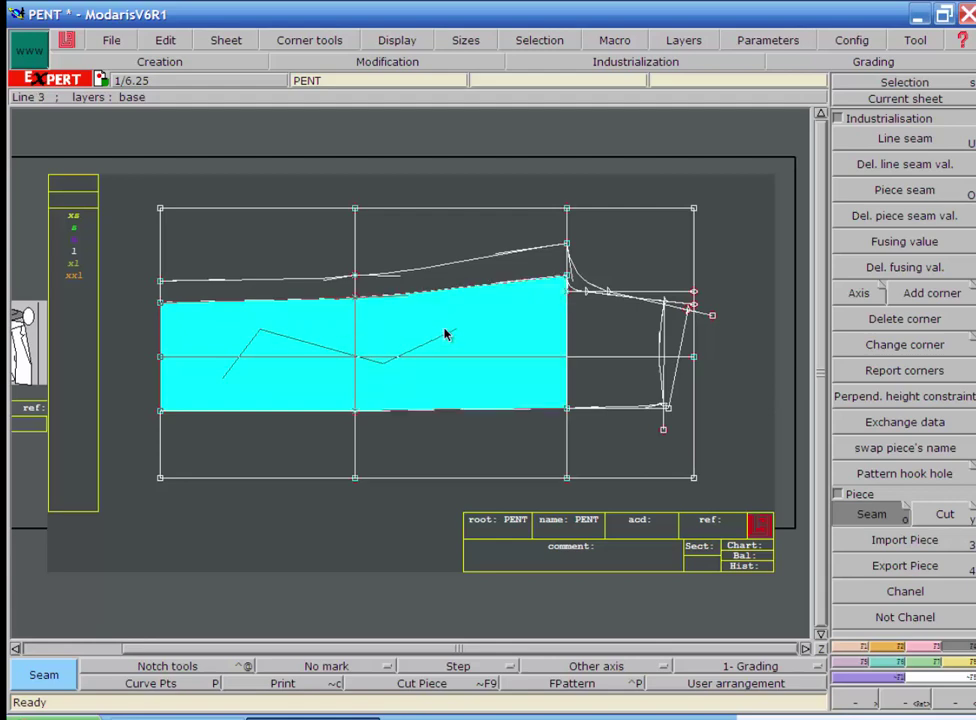
left_click(547, 342)
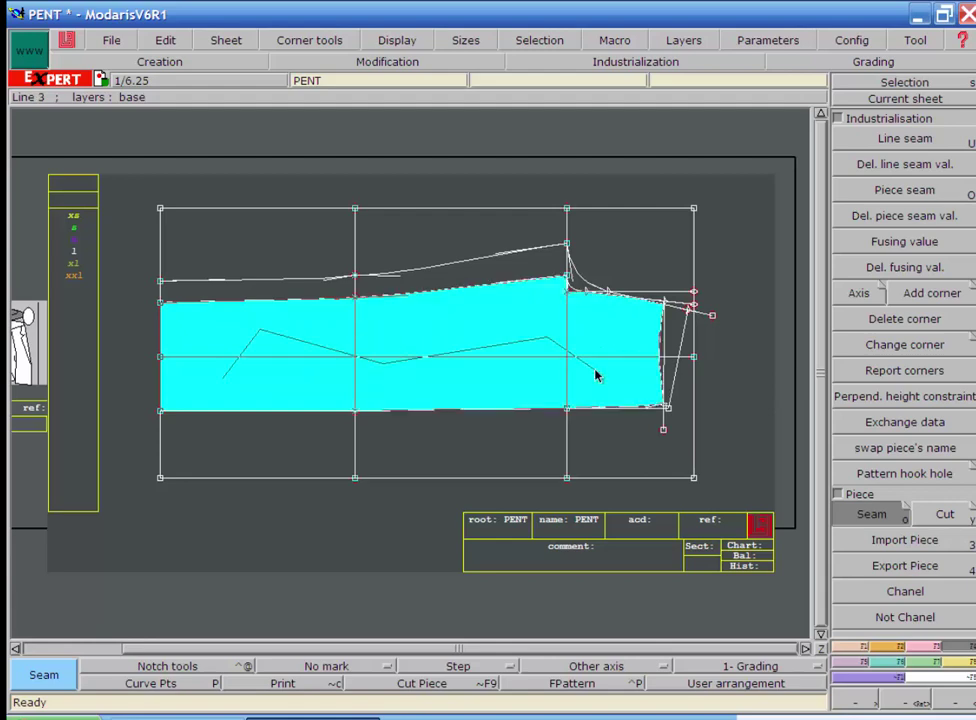
left_click(595, 370)
left_click(660, 305)
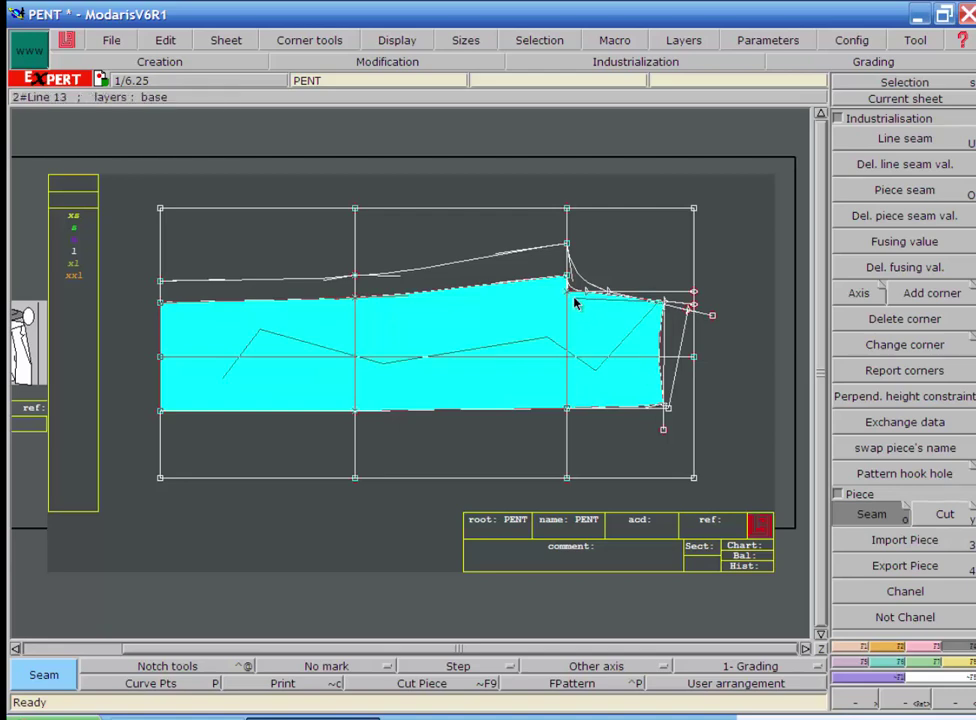
right_click(570, 297)
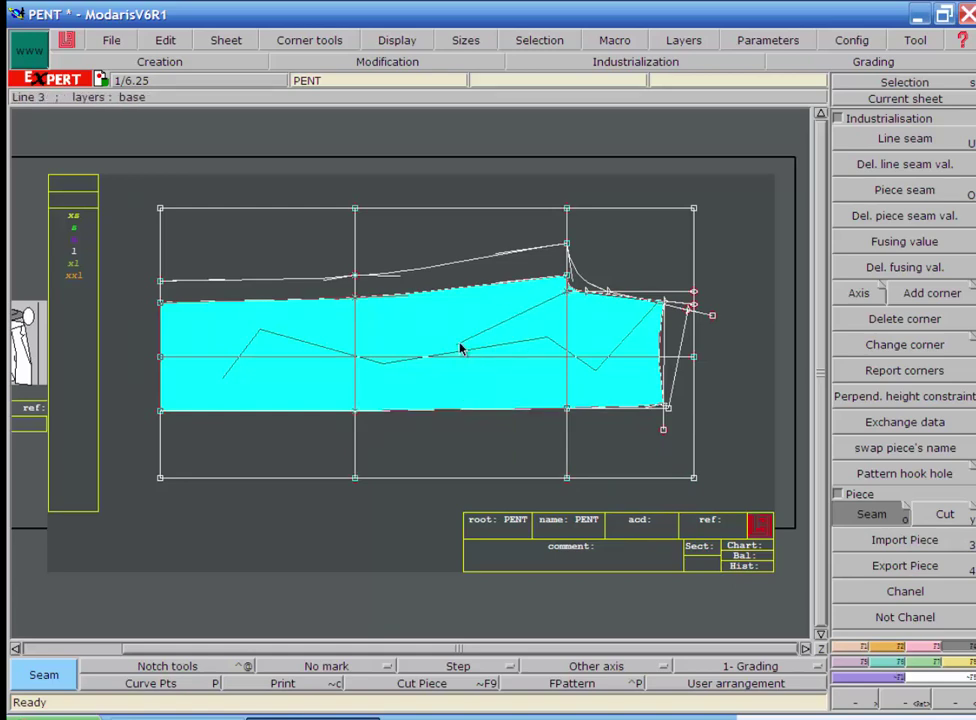
left_click(459, 350)
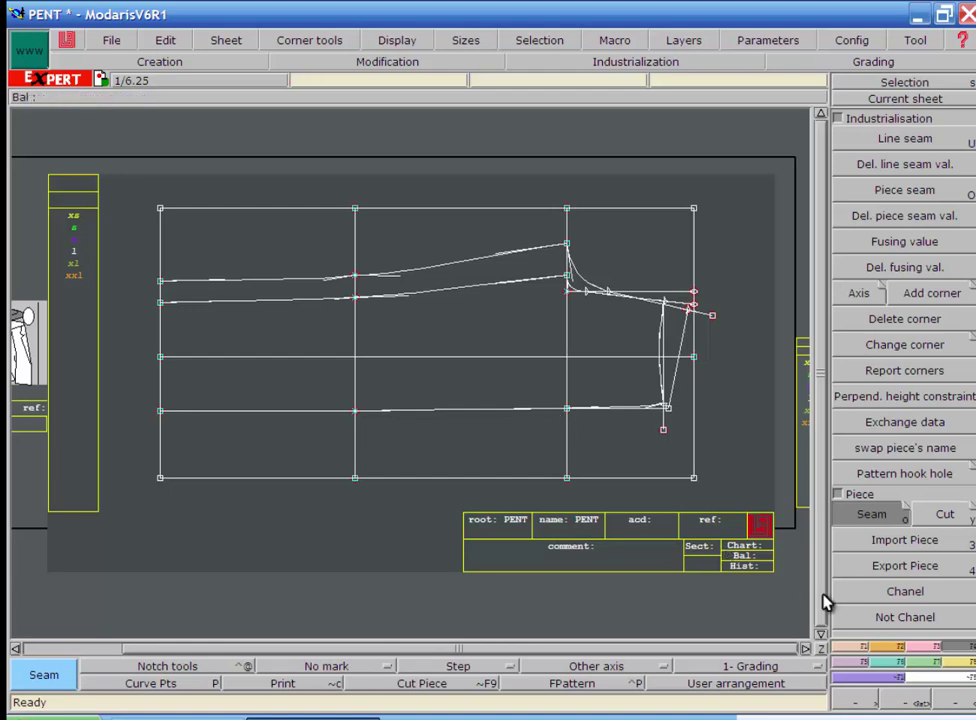
left_click(958, 708)
Step: With Seam, select the area bounded by the outer lines and cuff line, then create the piece
left_click(958, 708)
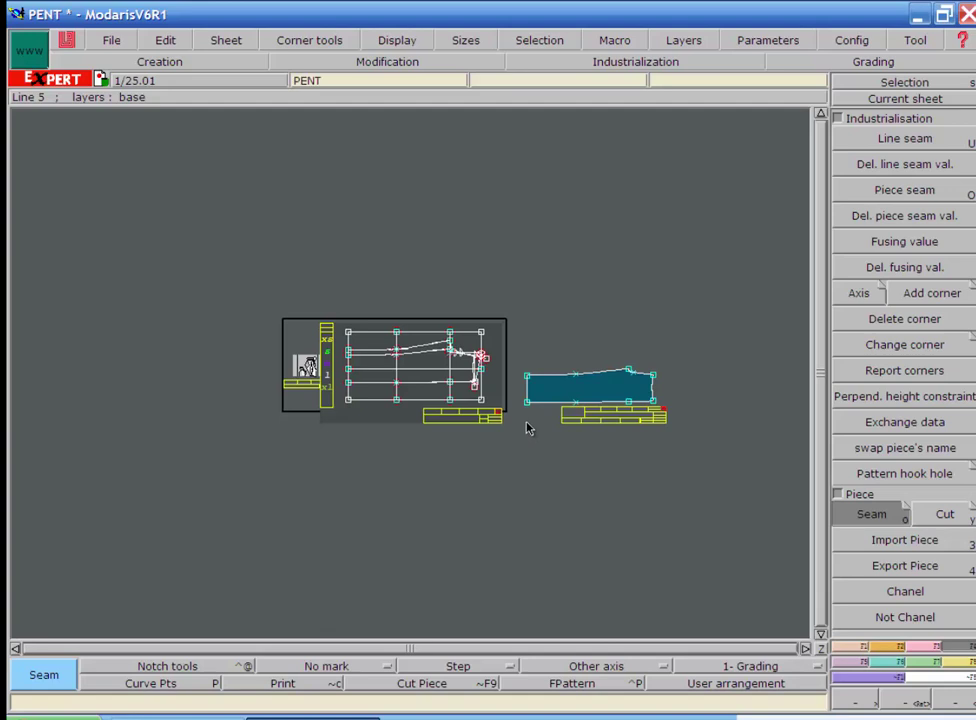
key("Home")
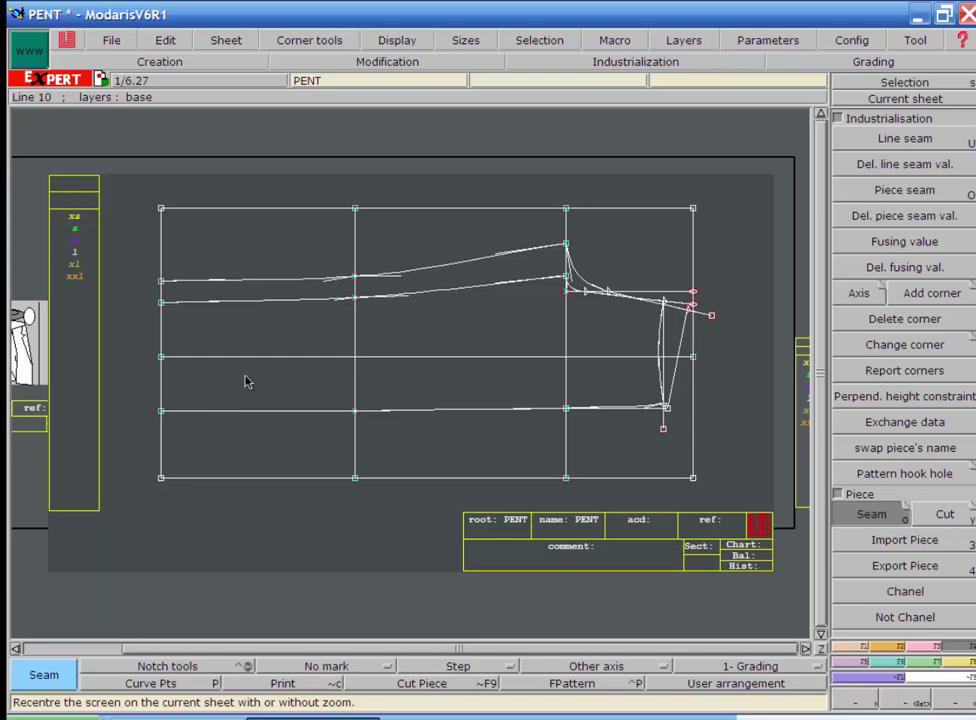
mouse_move(247, 381)
left_mouse_down()
mouse_move(258, 315)
mouse_move(283, 290)
mouse_move(429, 294)
mouse_move(460, 395)
mouse_move(640, 406)
mouse_move(654, 381)
mouse_move(630, 349)
mouse_move(568, 310)
mouse_move(571, 290)
left_mouse_up()
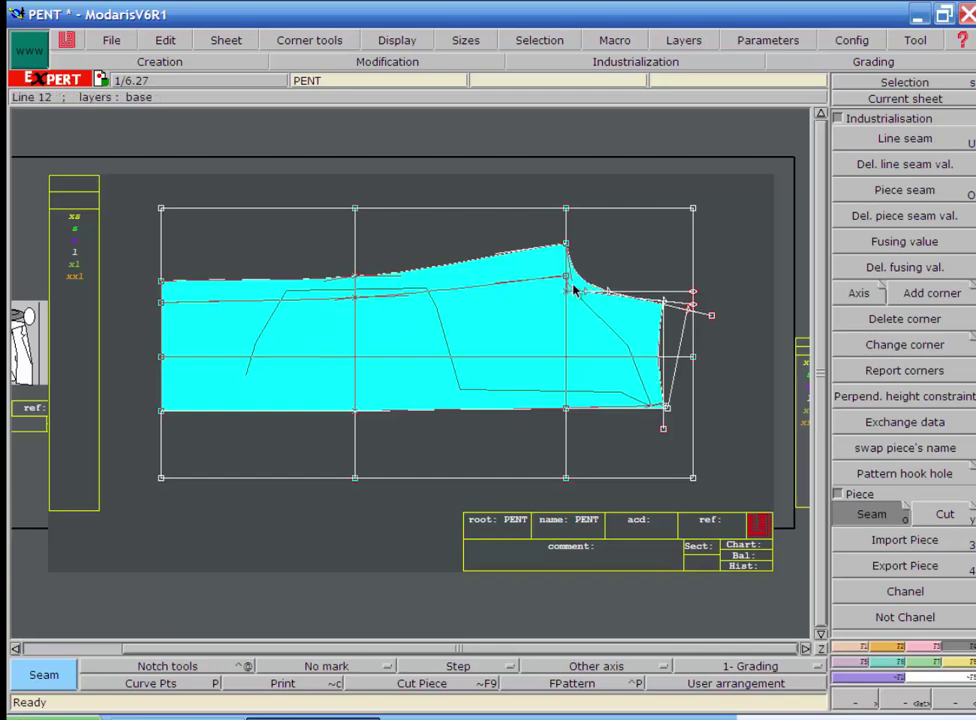
left_click_drag(632, 320, 660, 327)
left_click(660, 327)
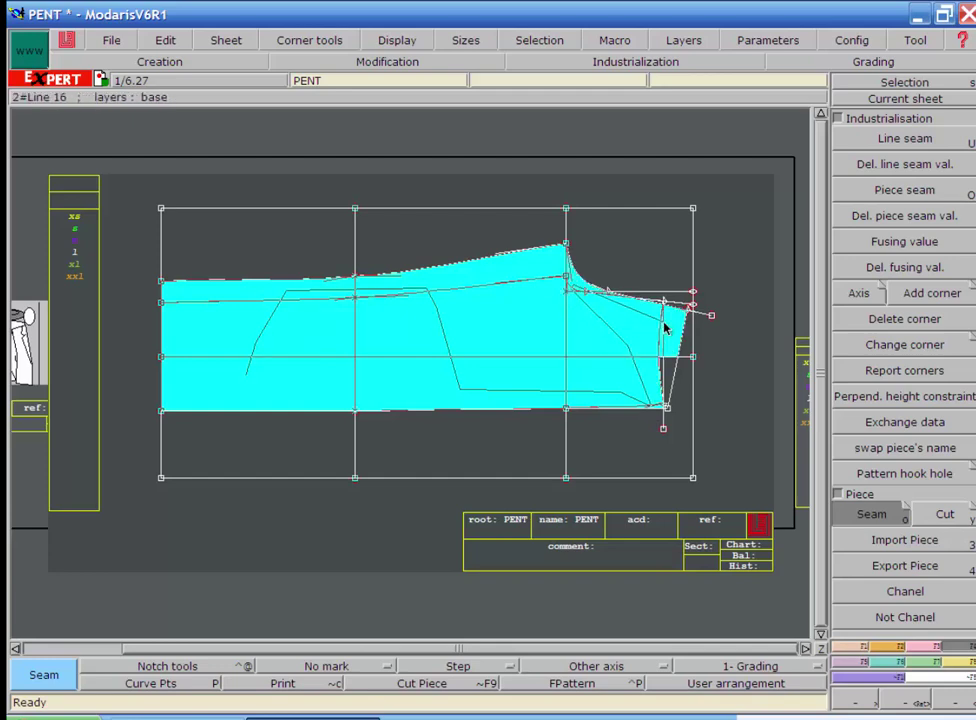
left_click(664, 405)
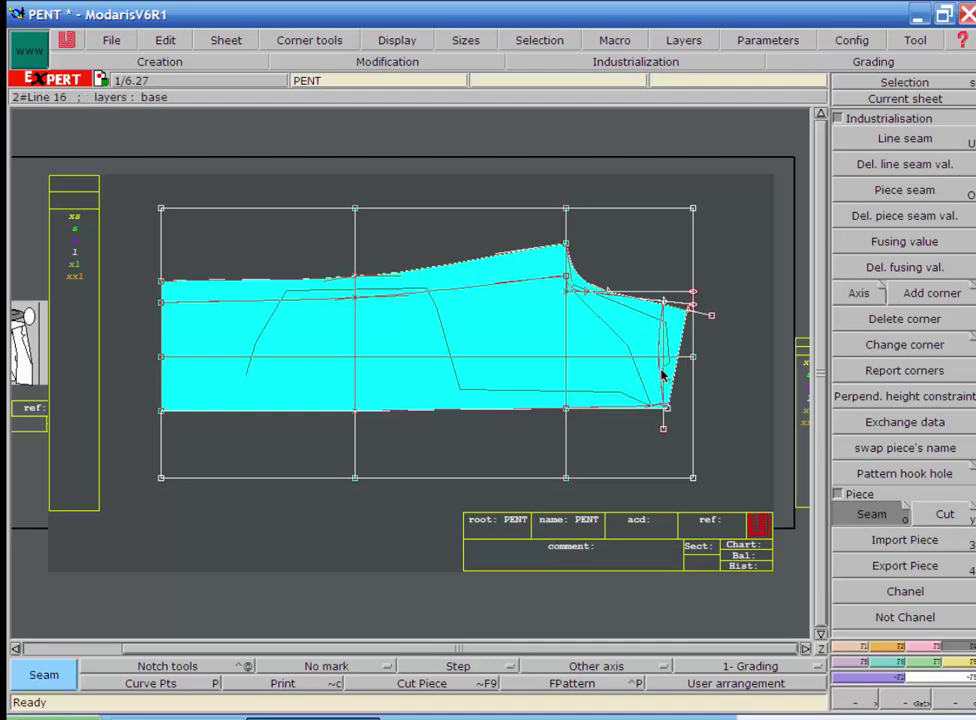
left_click(662, 374)
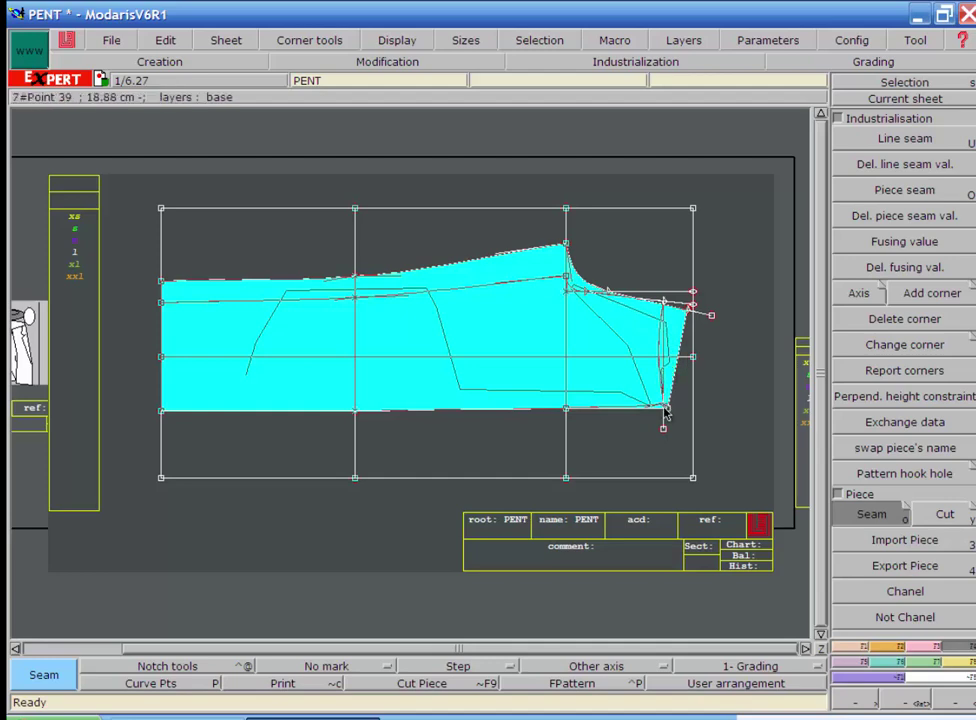
left_click(445, 340)
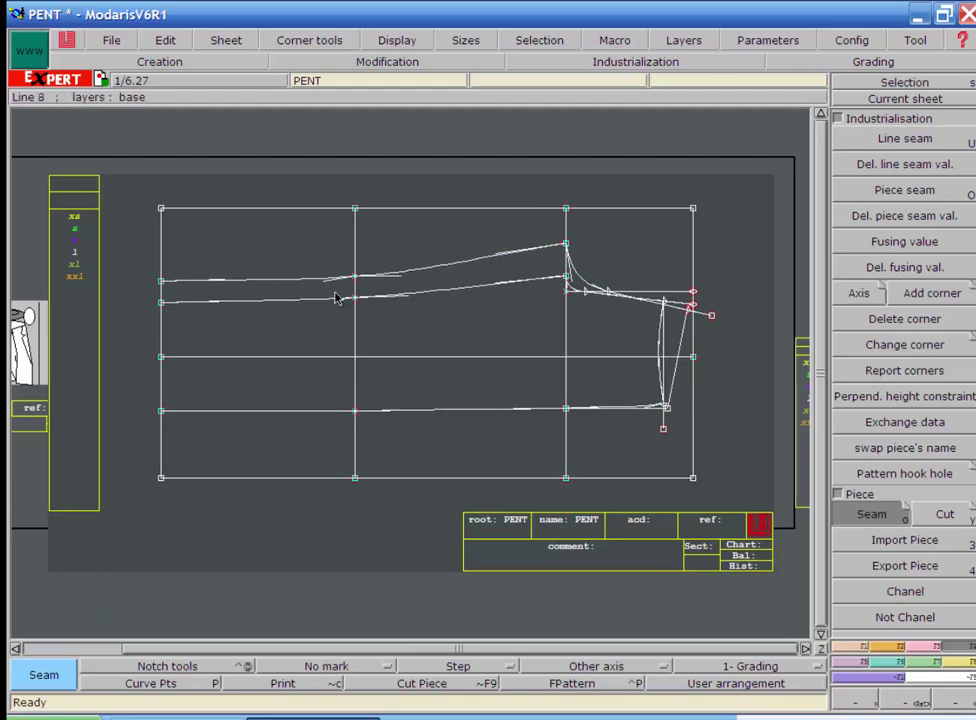
left_click(955, 708)
Step: Zoom out, recentre on the new piece's sheet, and zoom into its right end
left_click(955, 706)
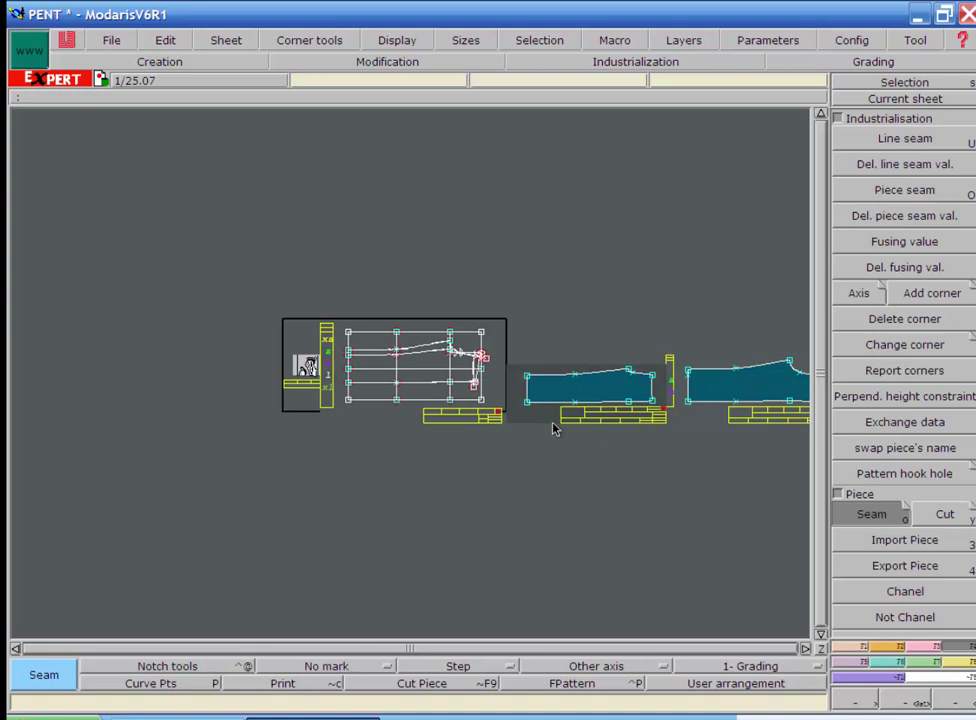
key("space")
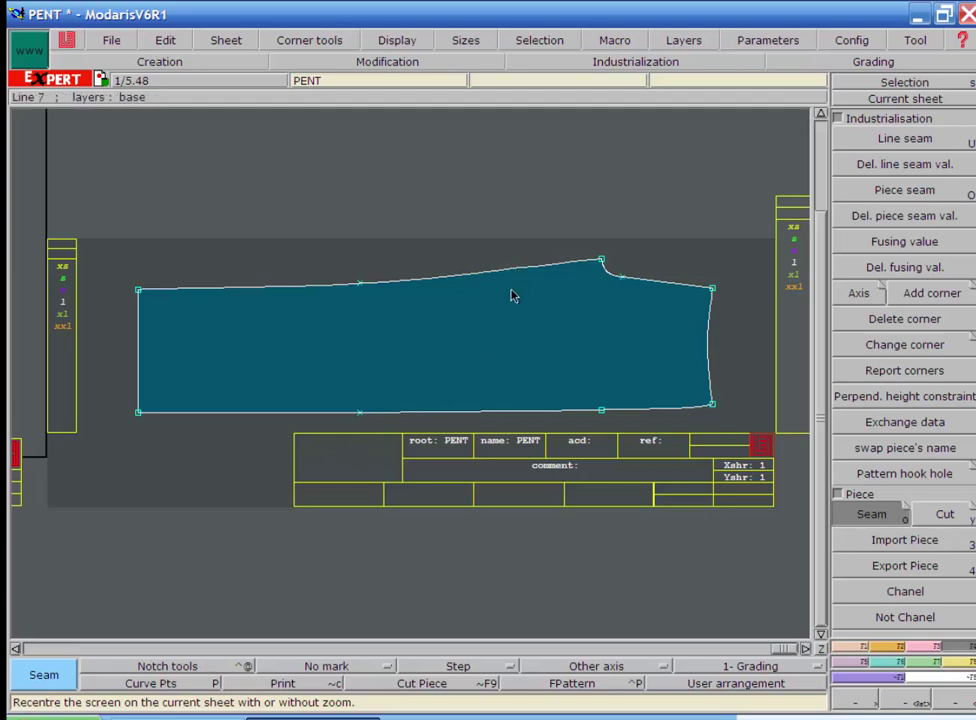
key("z")
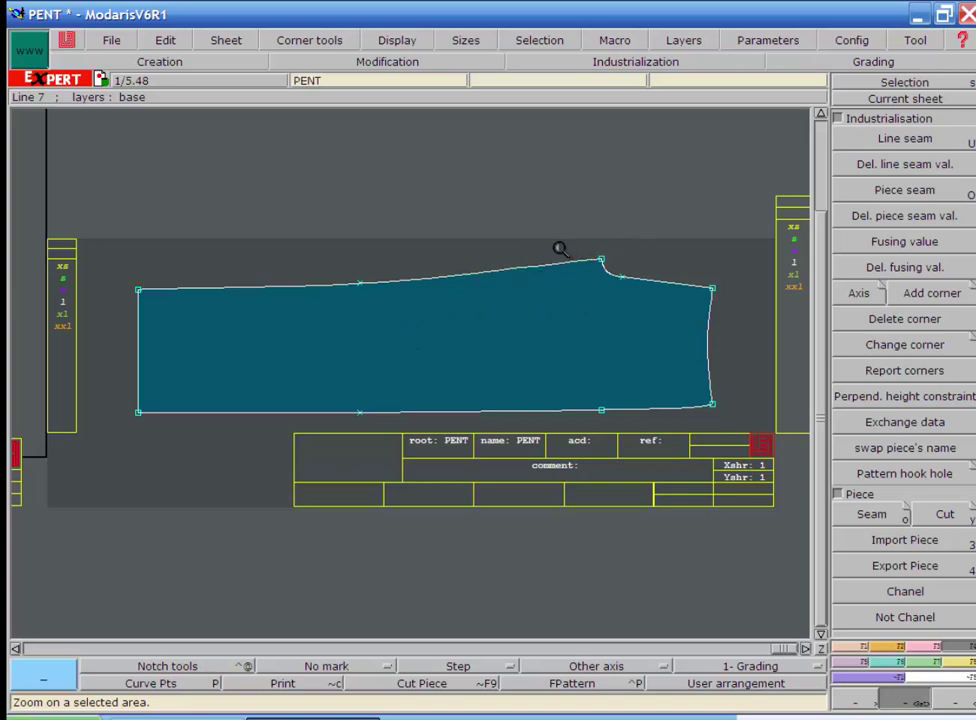
mouse_move(558, 248)
left_mouse_down()
mouse_move(717, 298)
mouse_move(743, 427)
left_mouse_up()
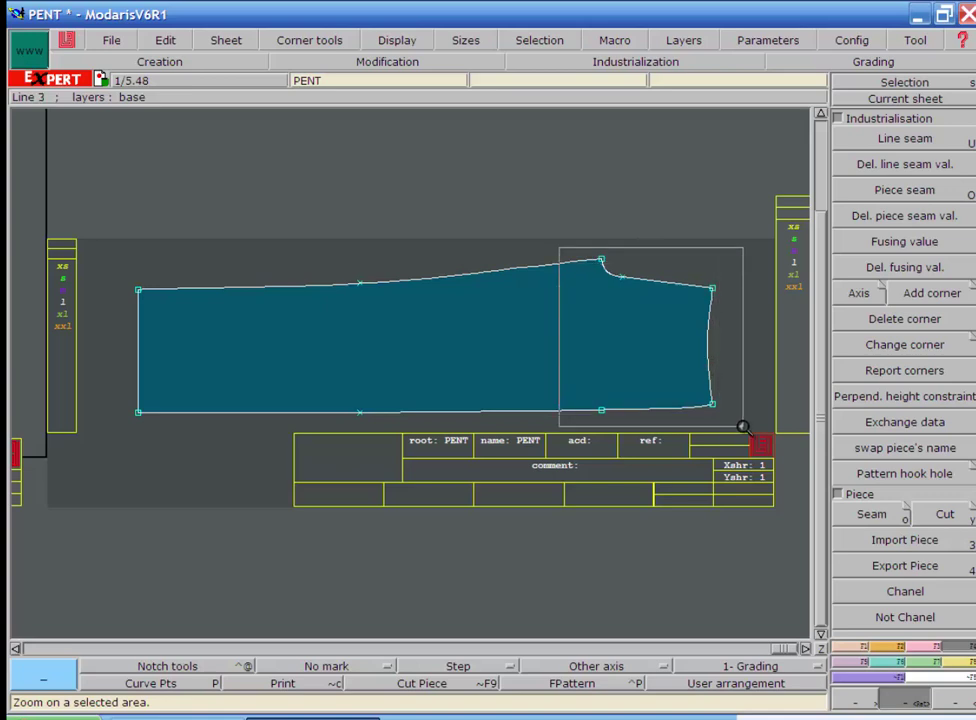
left_click_drag(743, 427, 743, 428)
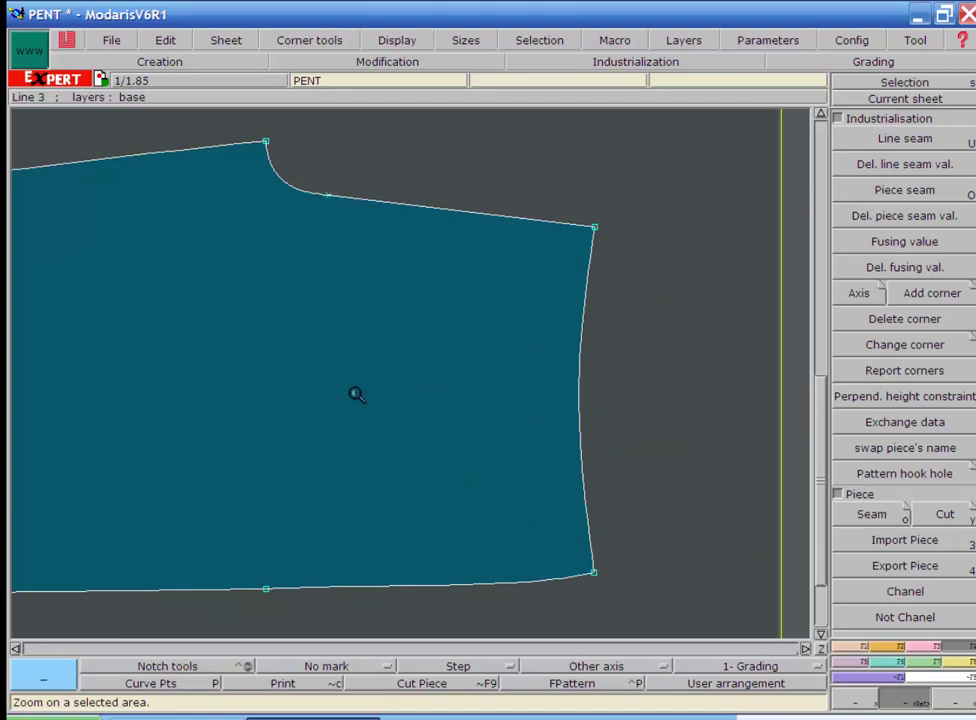
Step: Place a Developed point 10 cm up the piece's right edge (curve length -10)
left_click(862, 648)
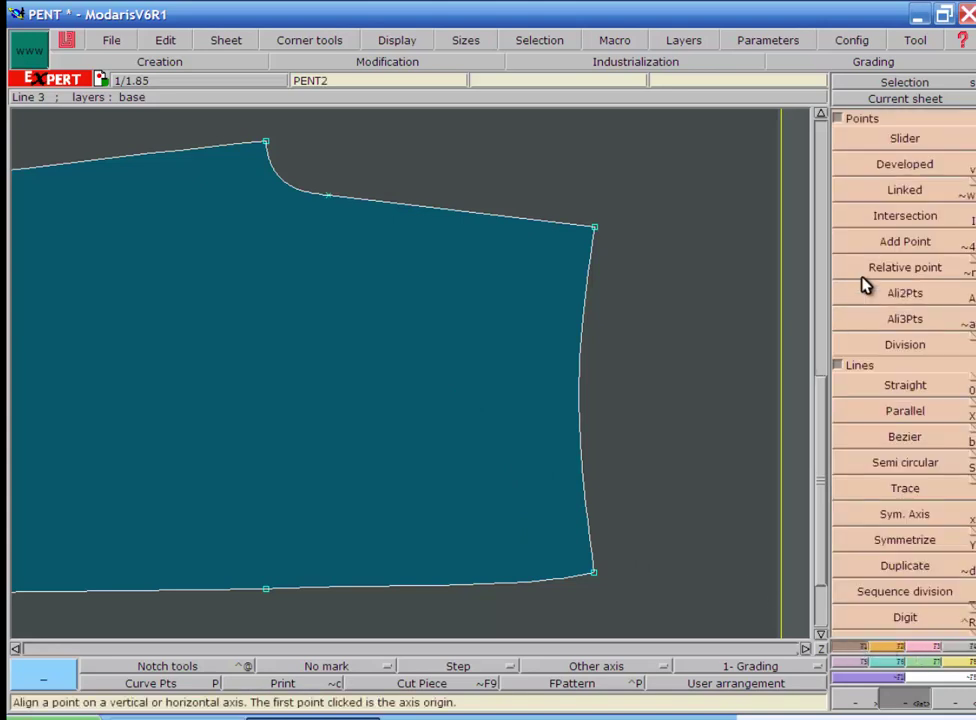
left_click(910, 163)
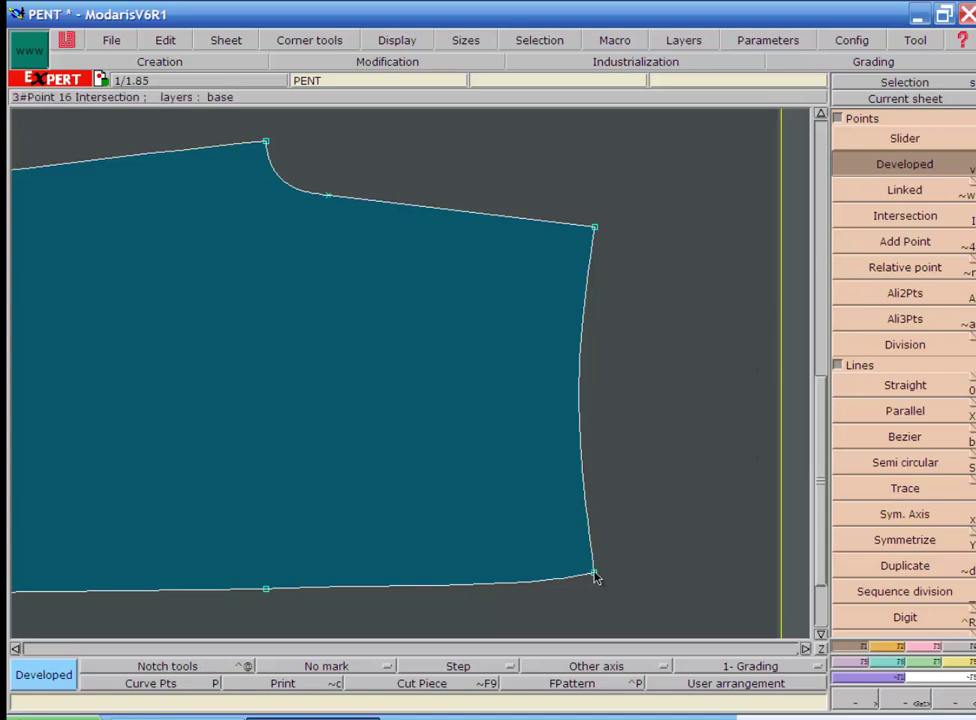
left_click(602, 532)
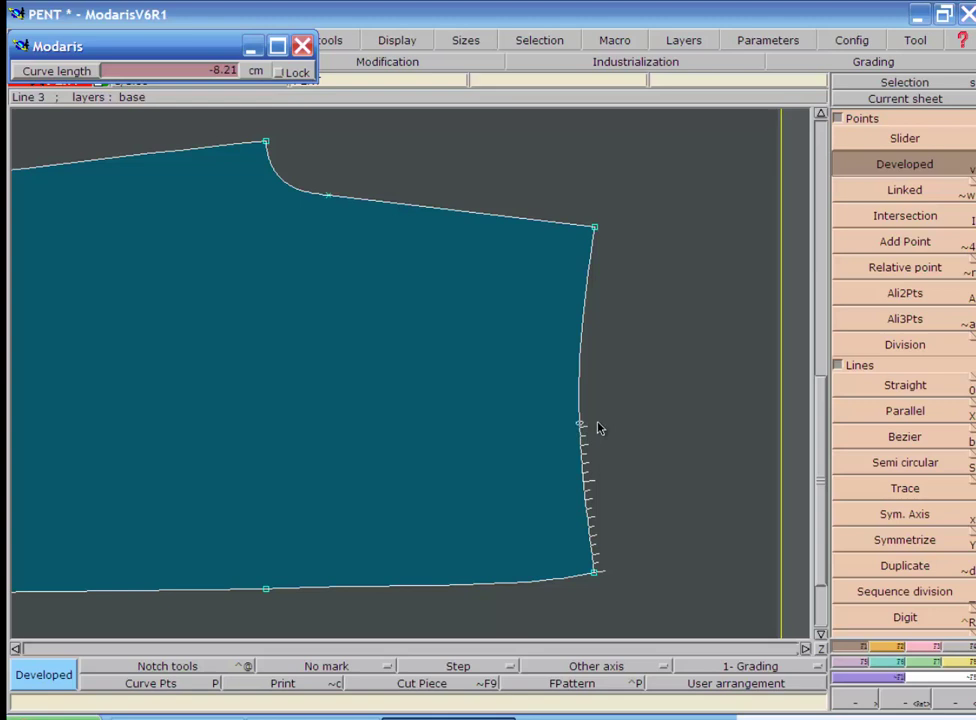
key("BackSpace")
type("-10")
key("Return")
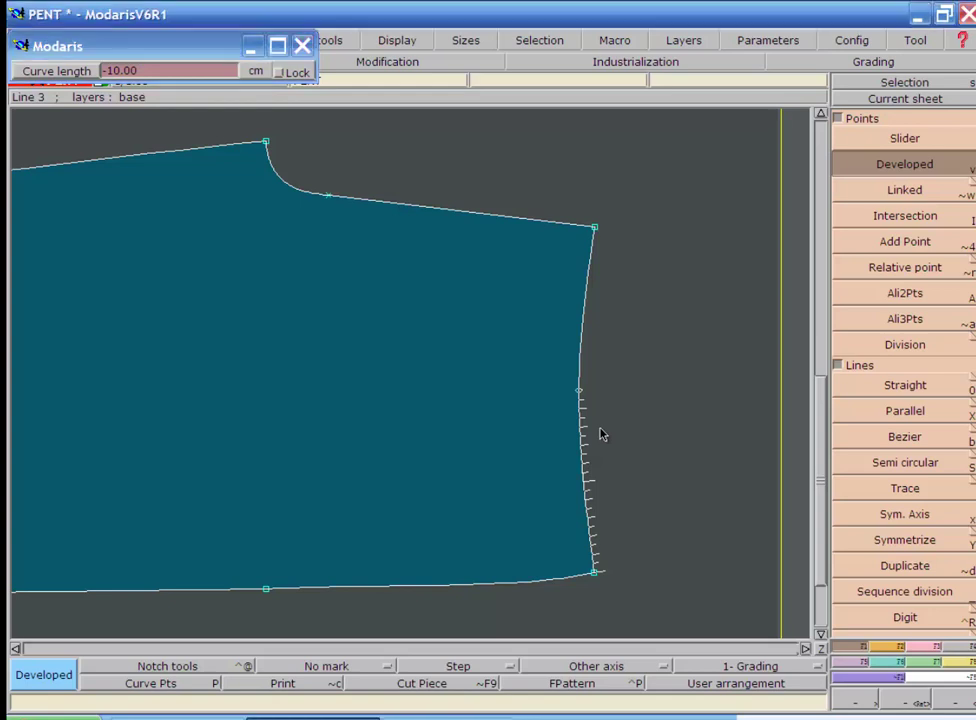
left_click(600, 434)
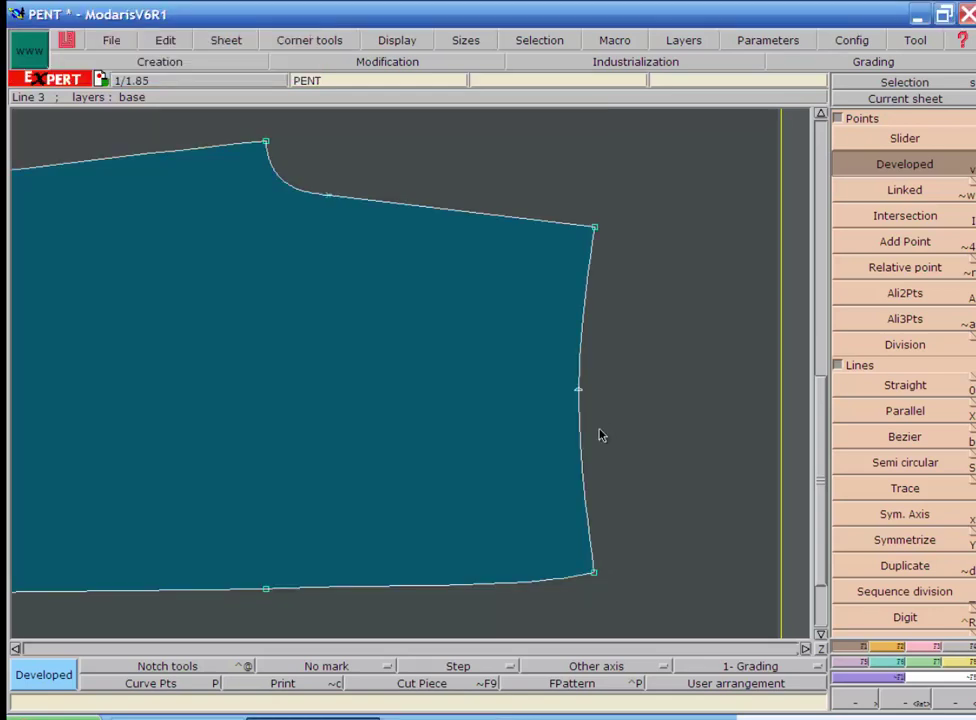
Step: Place a Developed point 15 cm along the bottom edge from the lower-right corner
left_click(595, 574)
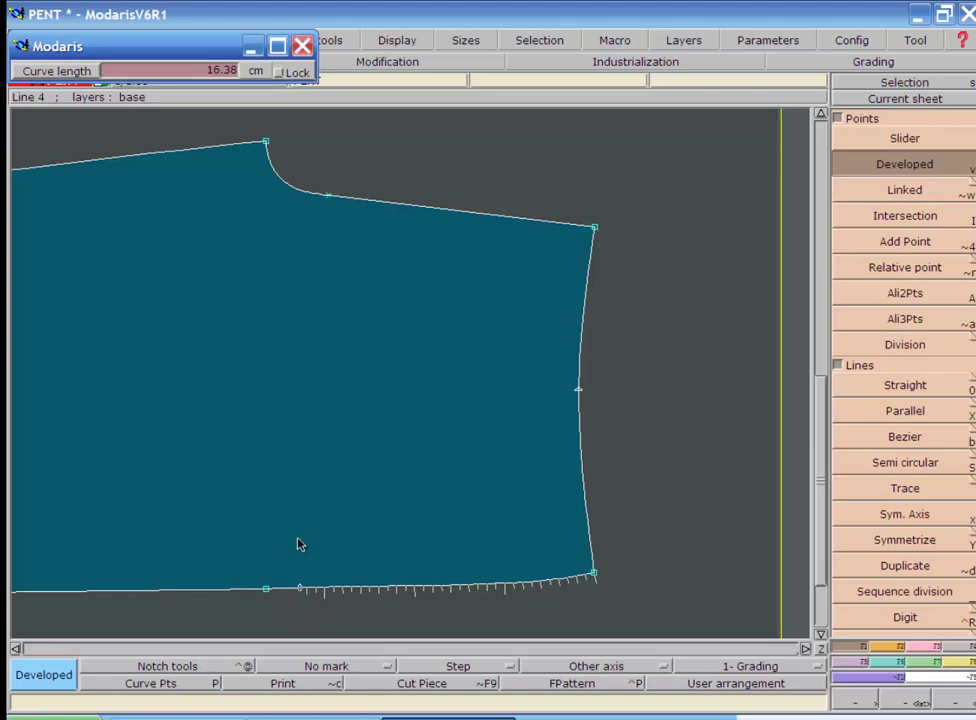
type("-10")
key("Return")
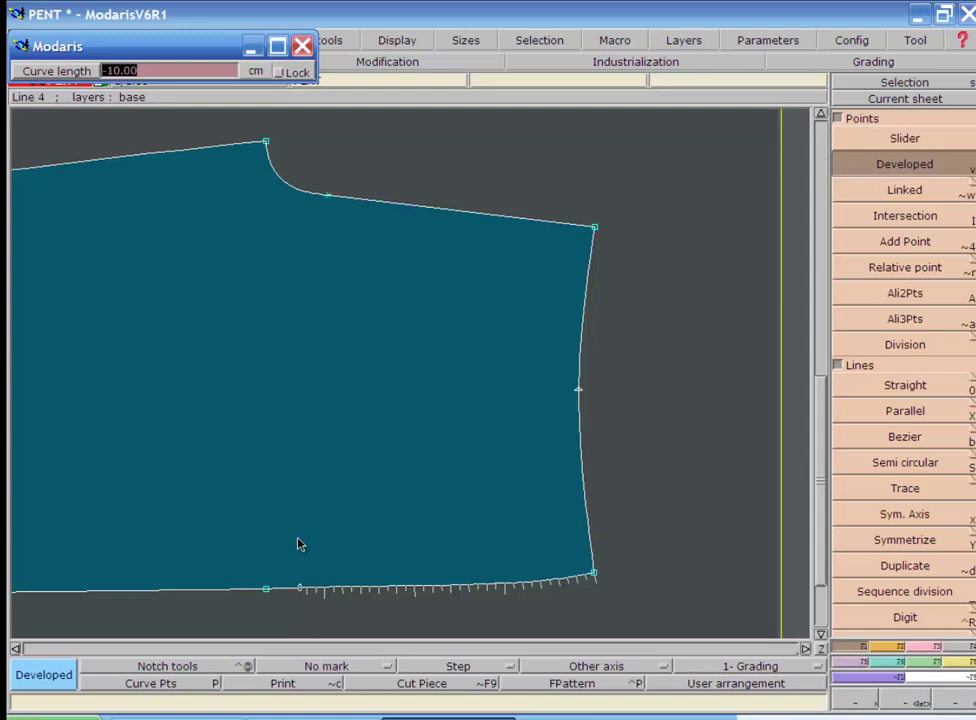
type("10")
key("BackSpace")
type("5")
key("Return")
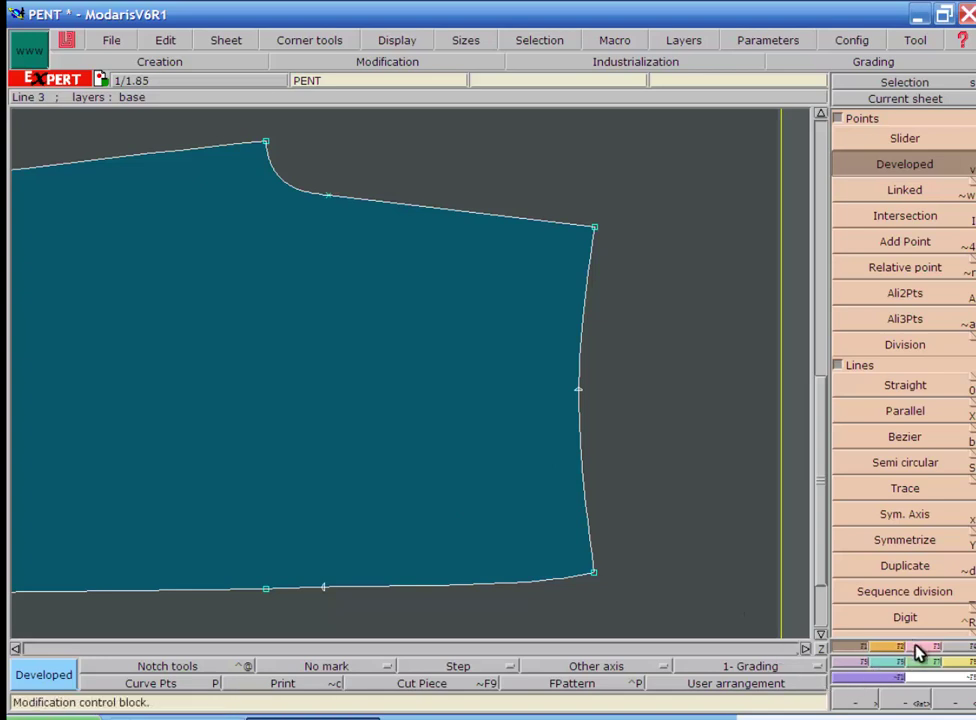
left_click(580, 395)
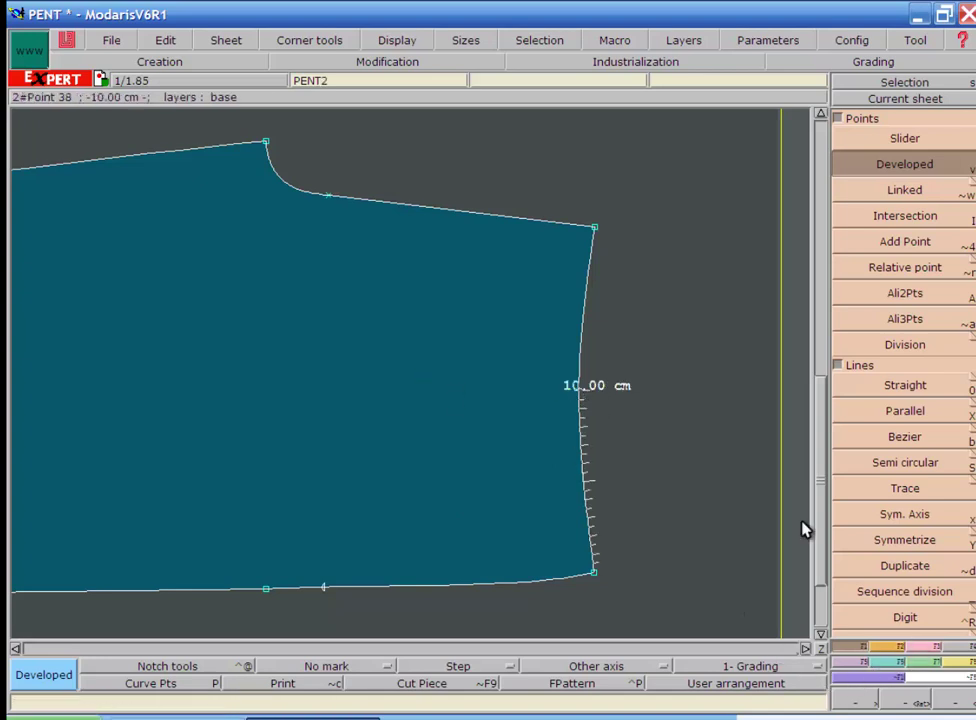
Step: Insert the 10 cm and 15 cm points into the right and bottom edges
left_click(915, 647)
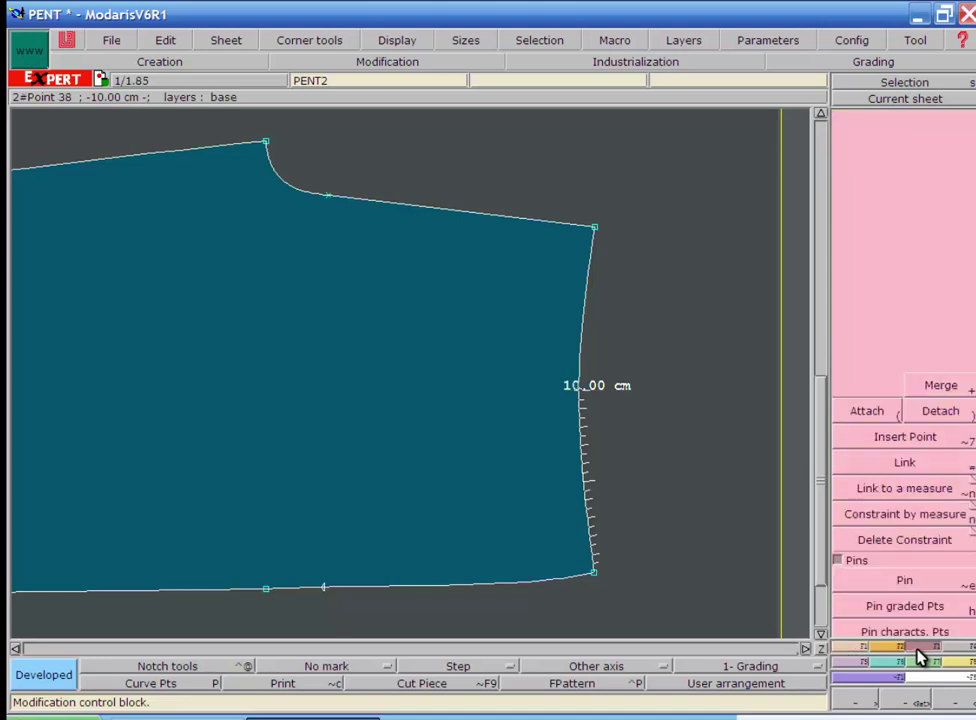
left_click(907, 442)
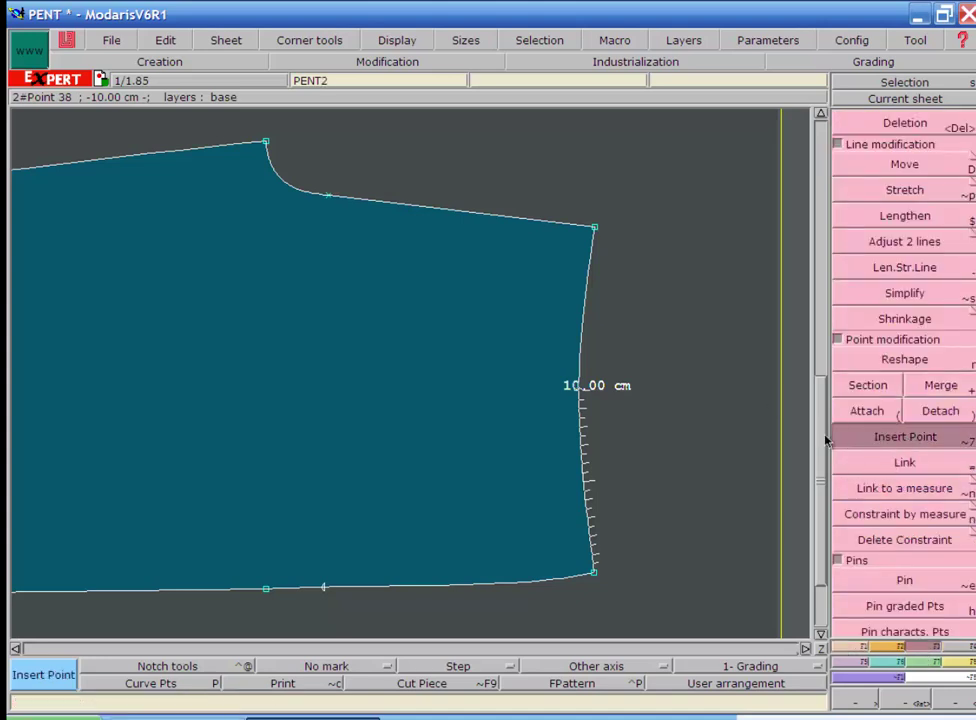
left_click(583, 398)
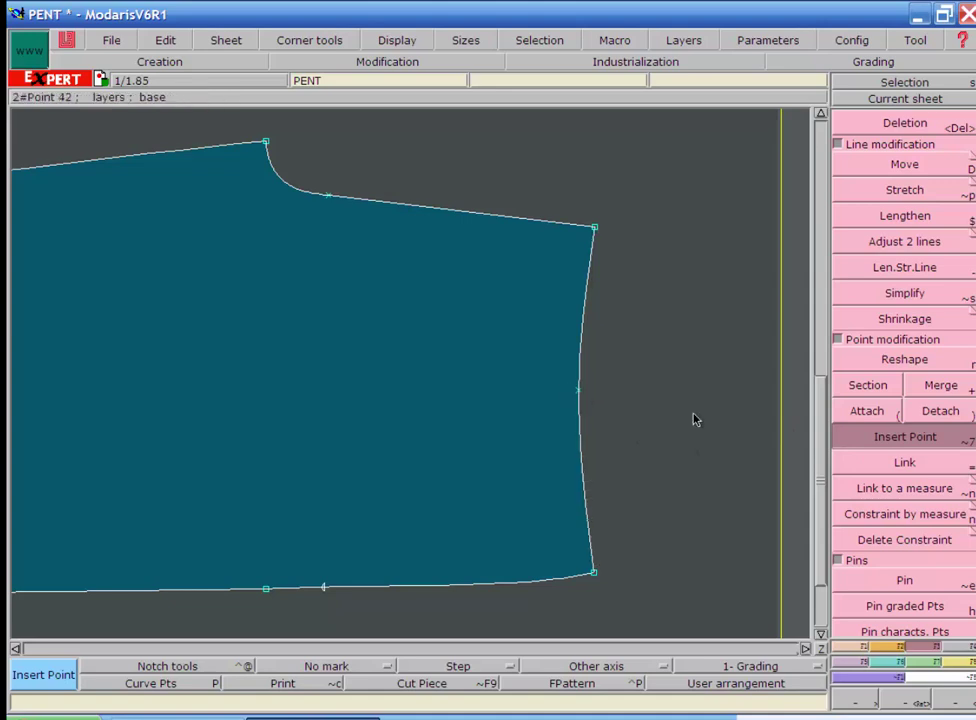
left_click(325, 594)
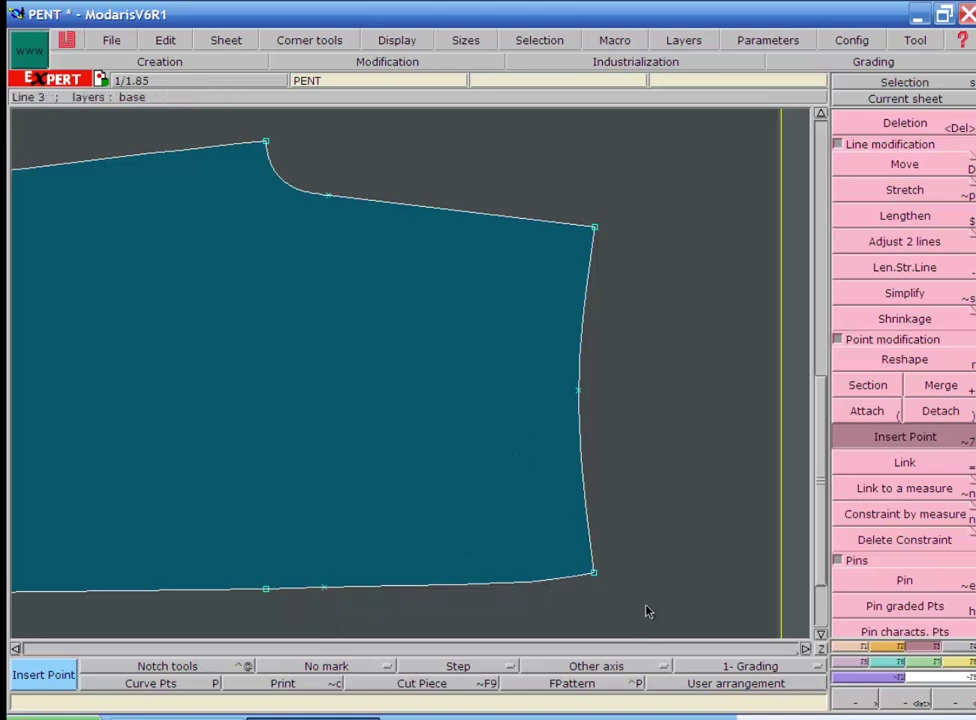
left_click(840, 651)
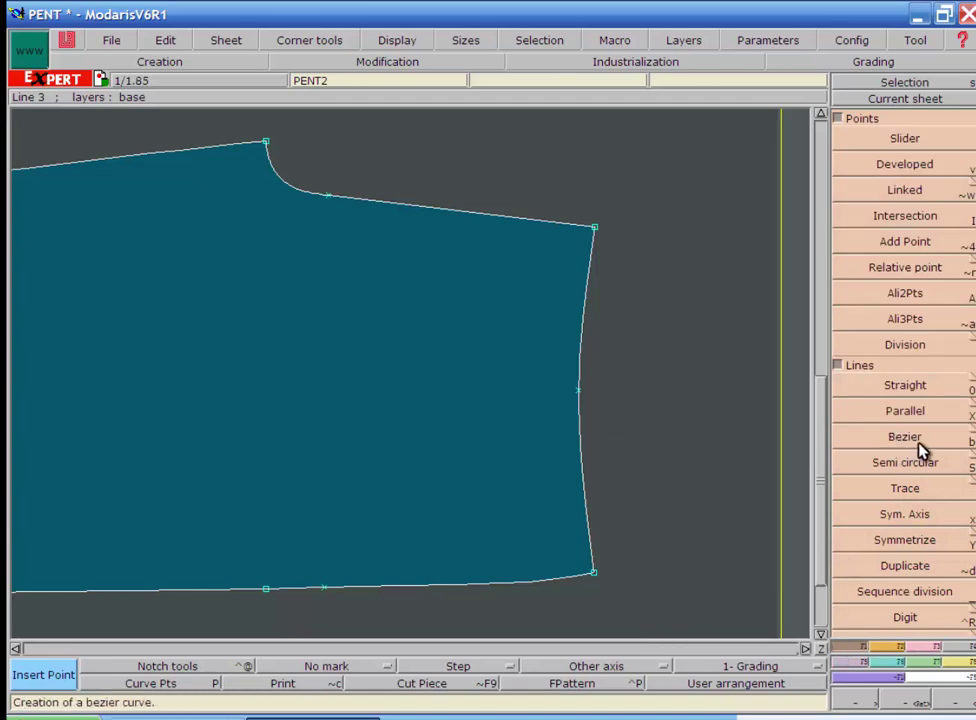
left_click(926, 390)
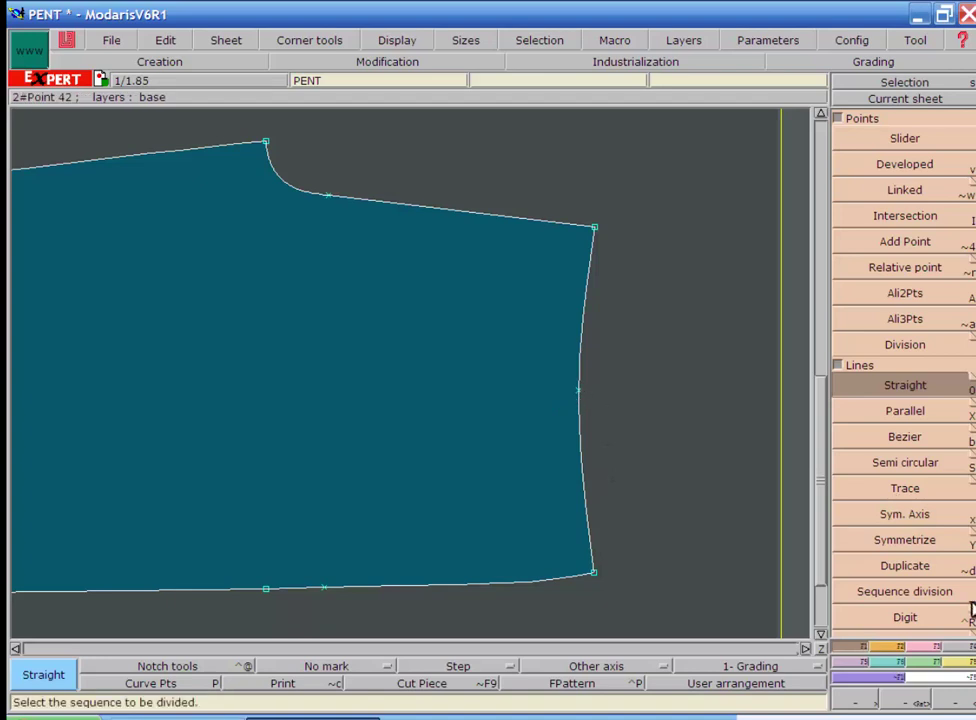
Step: Delete the extra right-edge point and place a new one 7 cm up from the bottom corner
left_click(932, 647)
left_click(886, 124)
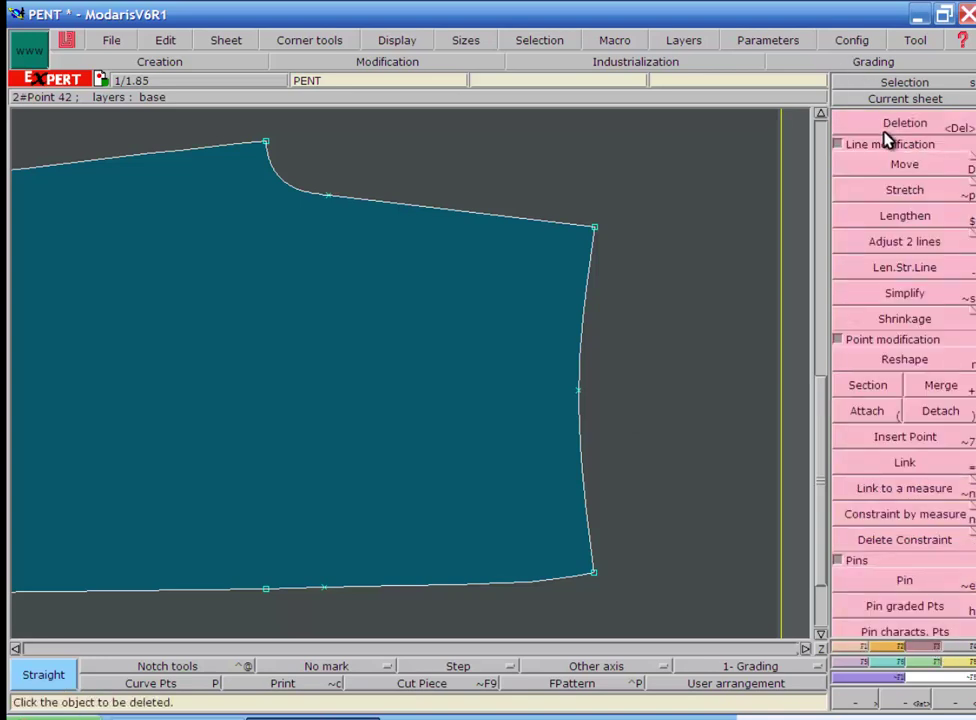
left_click(579, 390)
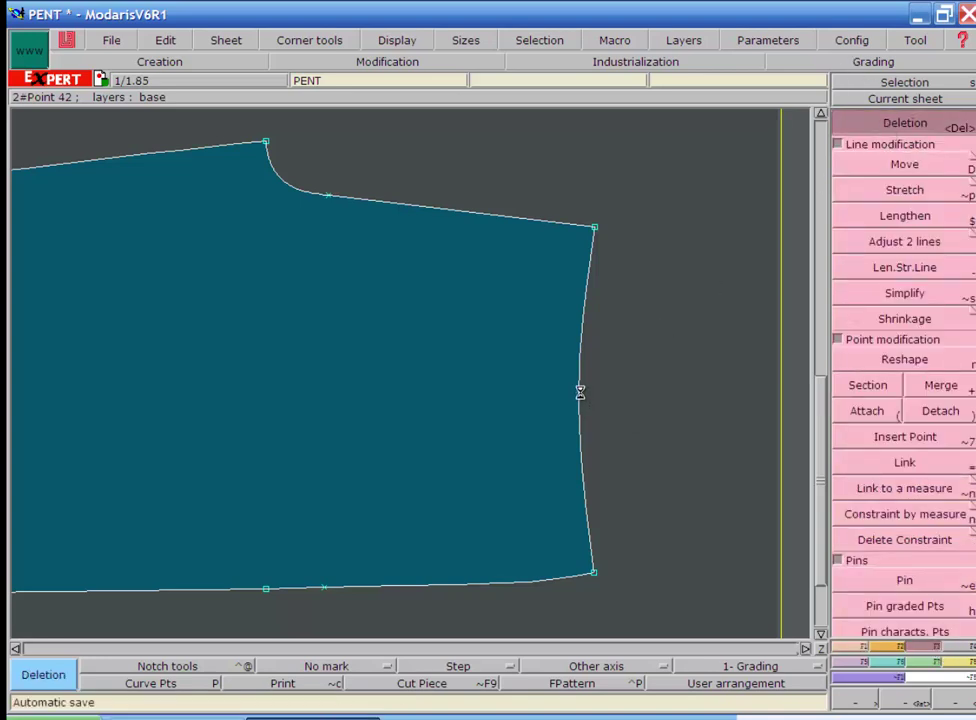
left_click(852, 647)
left_click(895, 164)
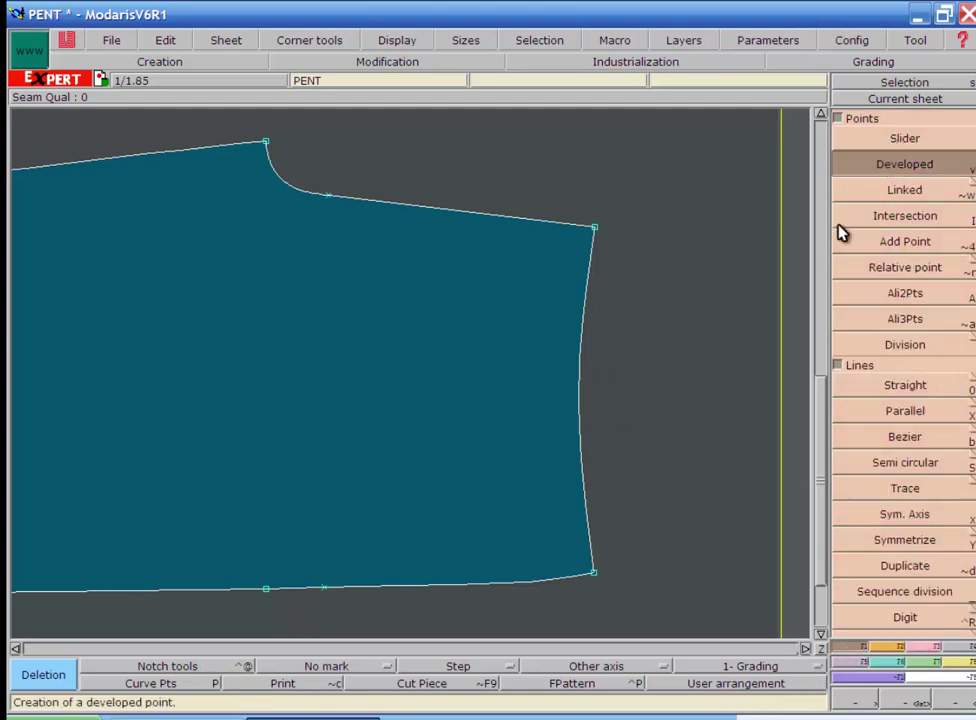
left_click(595, 575)
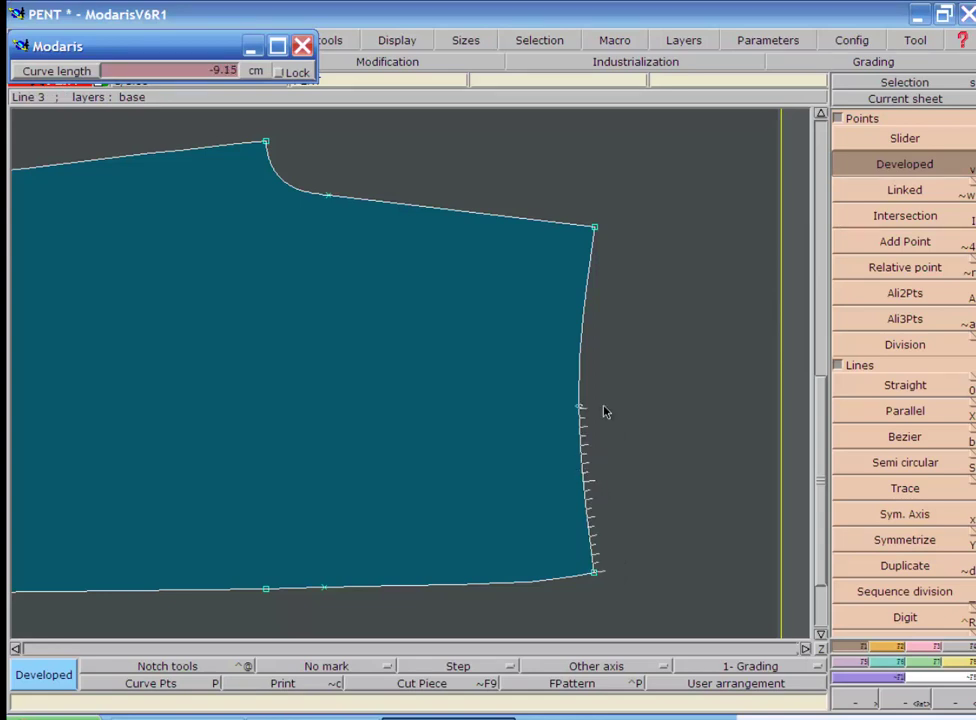
type("1")
type("-7")
key("Return")
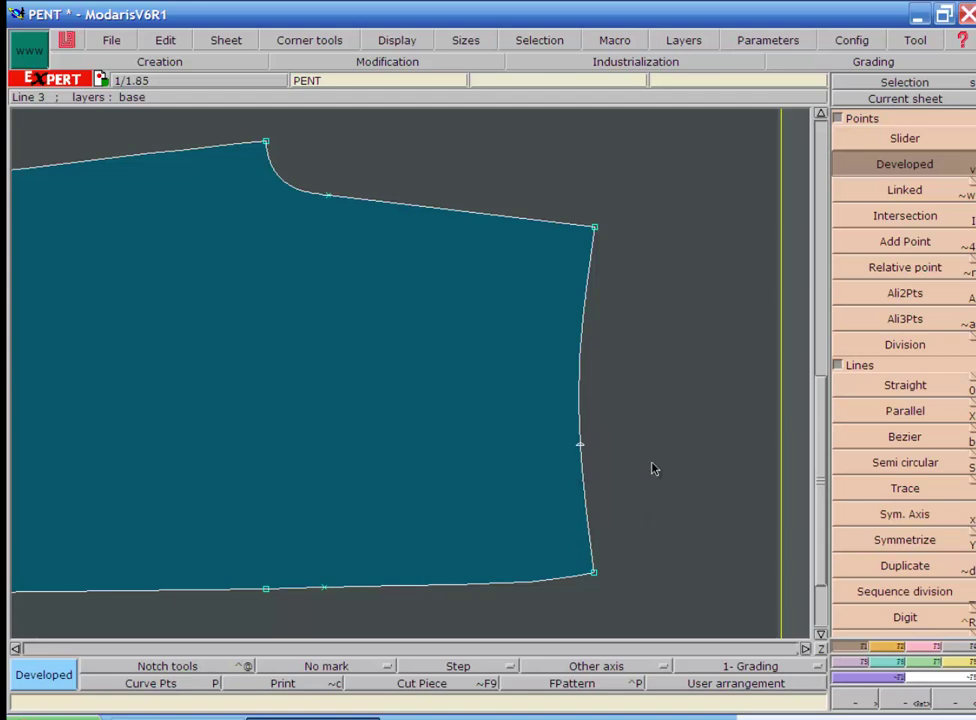
Step: Insert the 7 cm point into the curved right edge with Insert Point
left_click(915, 648)
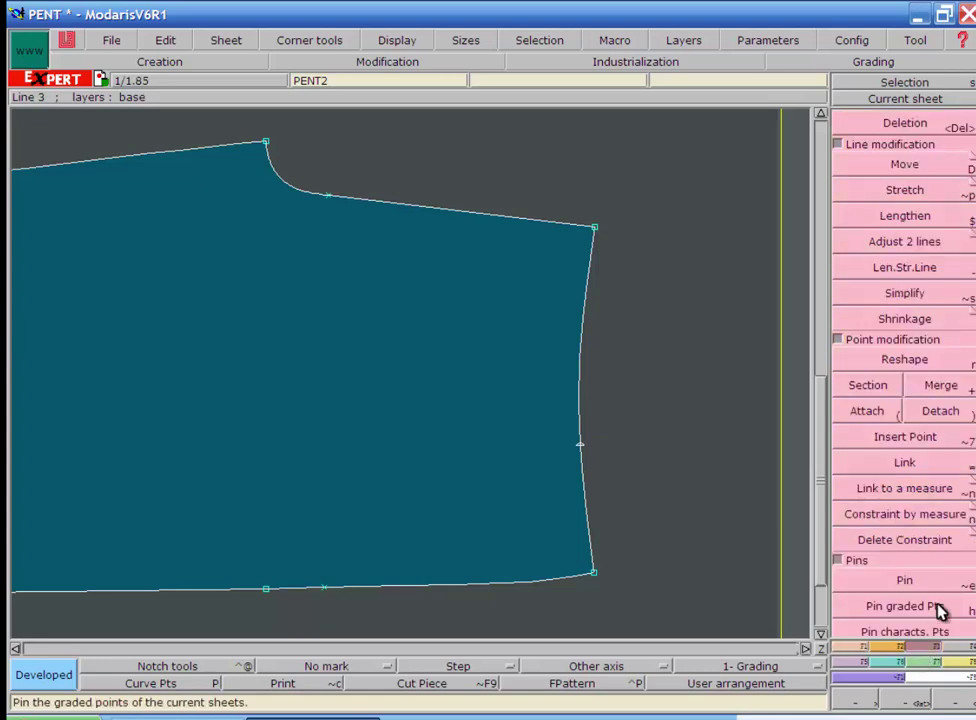
left_click(866, 439)
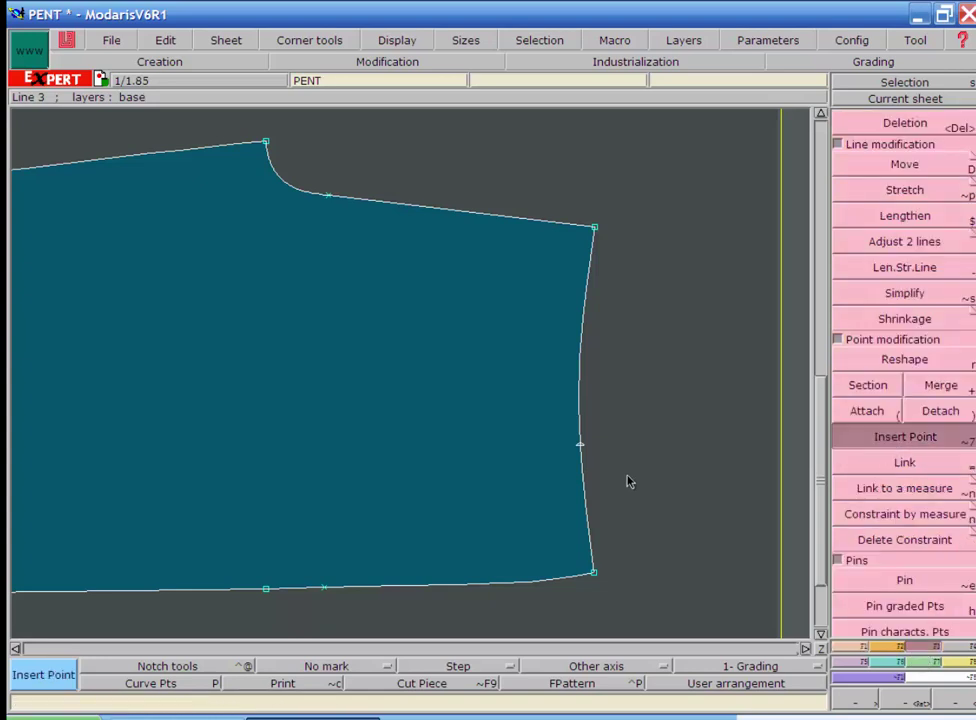
left_click(583, 450)
left_click(850, 648)
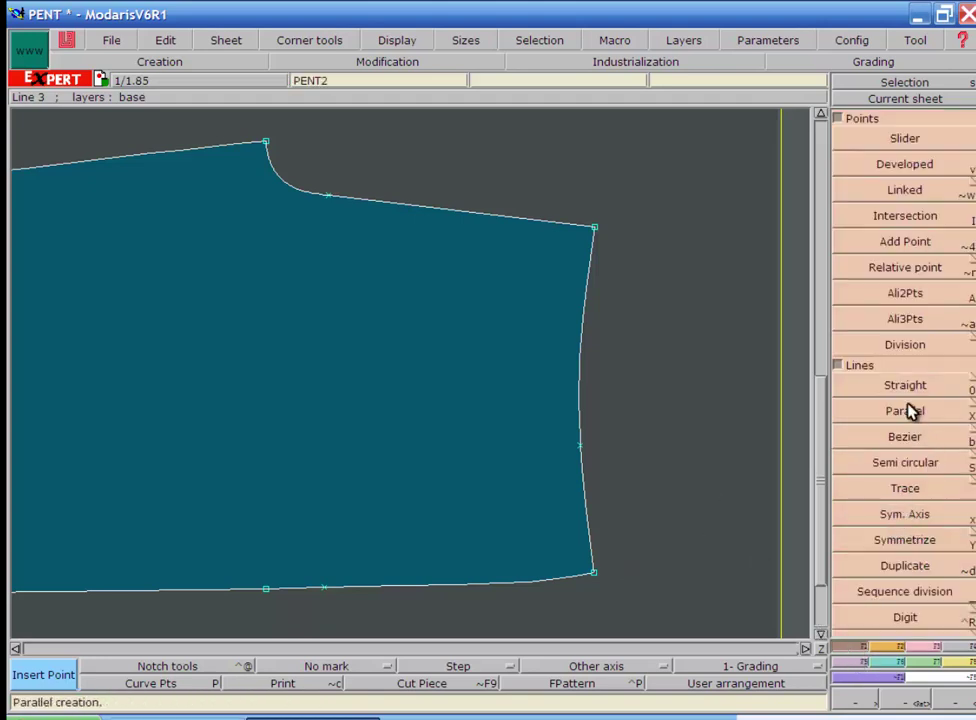
Step: Draw a Straight line from the 7 cm right-edge point to the bottom-edge 15 cm mark
left_click(913, 390)
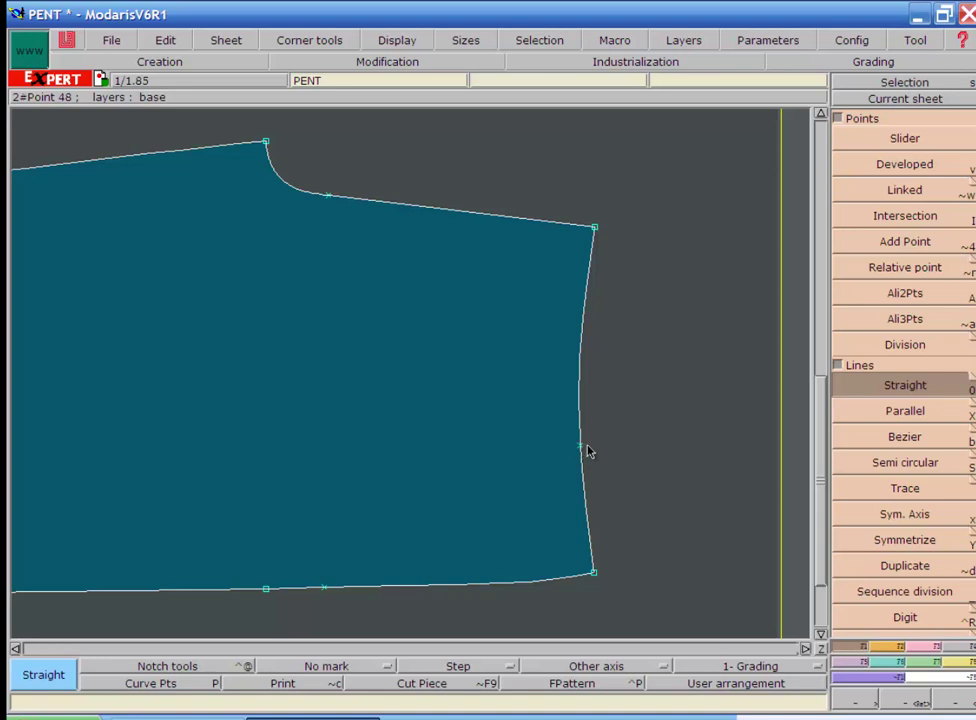
left_click(582, 450)
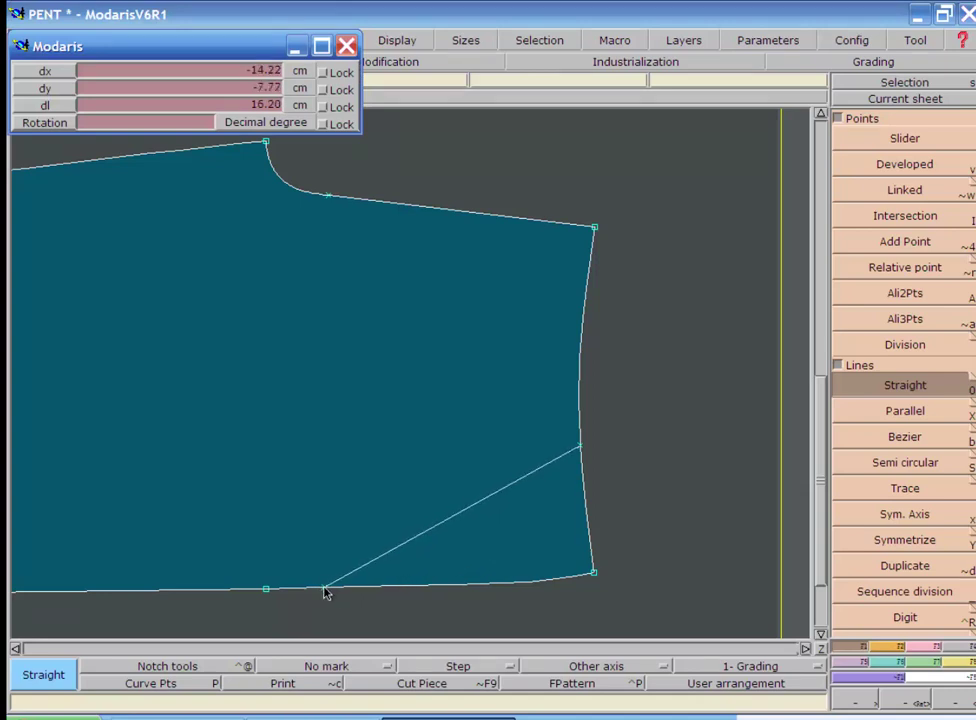
left_click(323, 589)
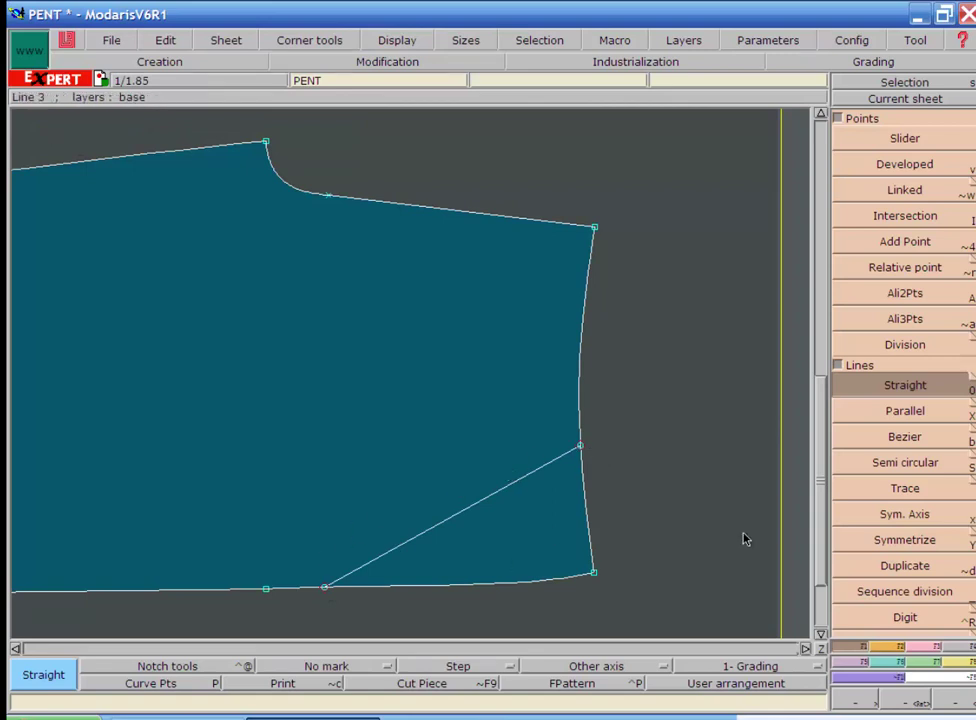
type("2")
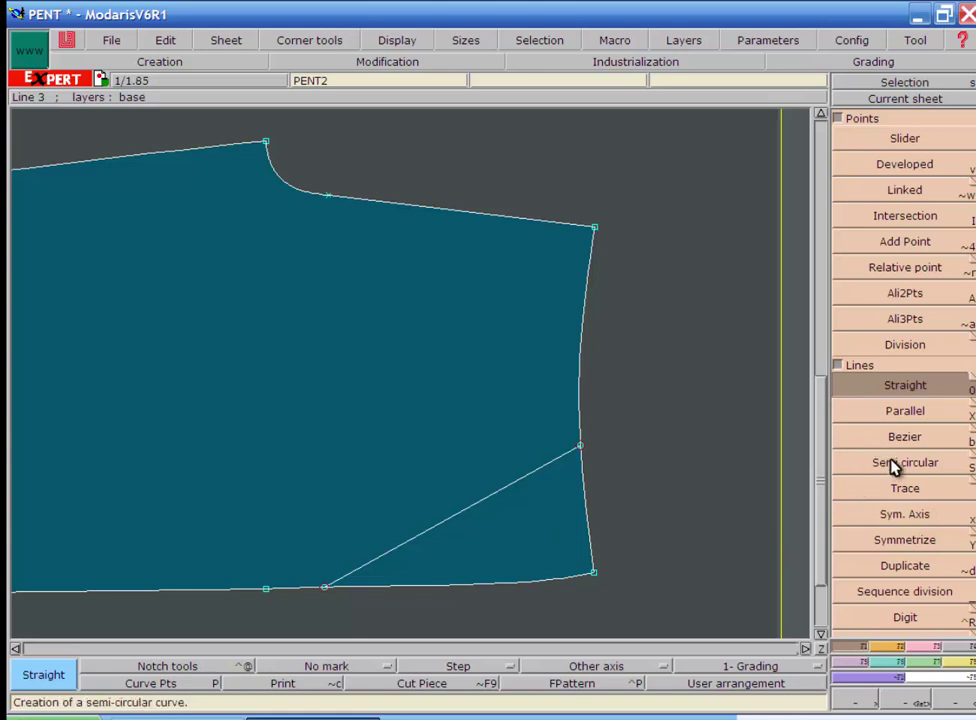
Step: Add a line parallel to the diagonal, offset -3 cm toward the sleeve's inside
left_click(905, 412)
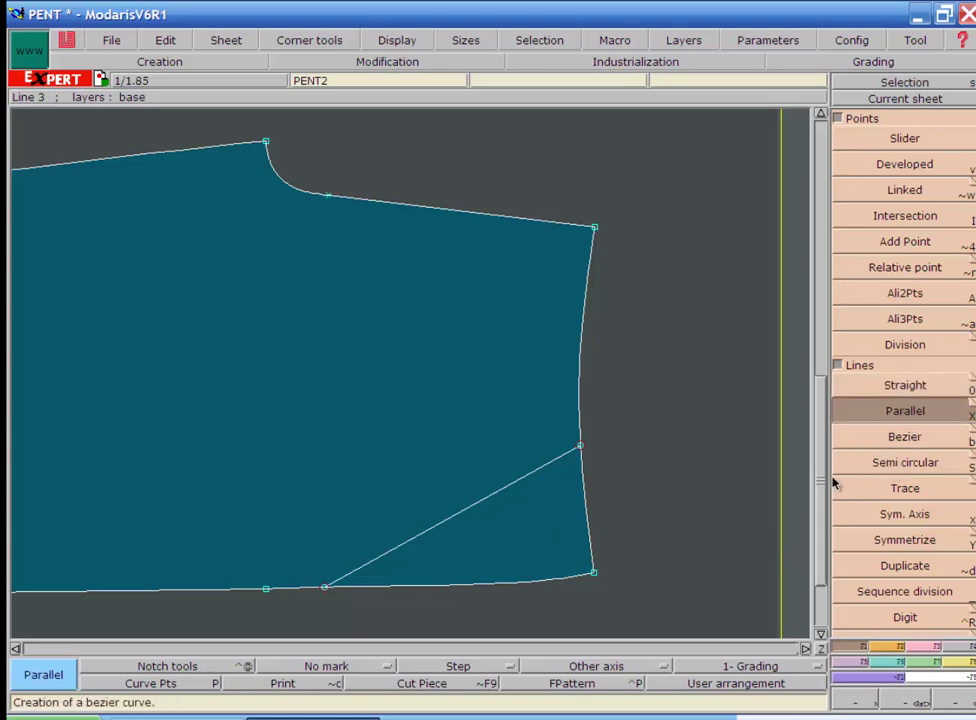
left_click(477, 507)
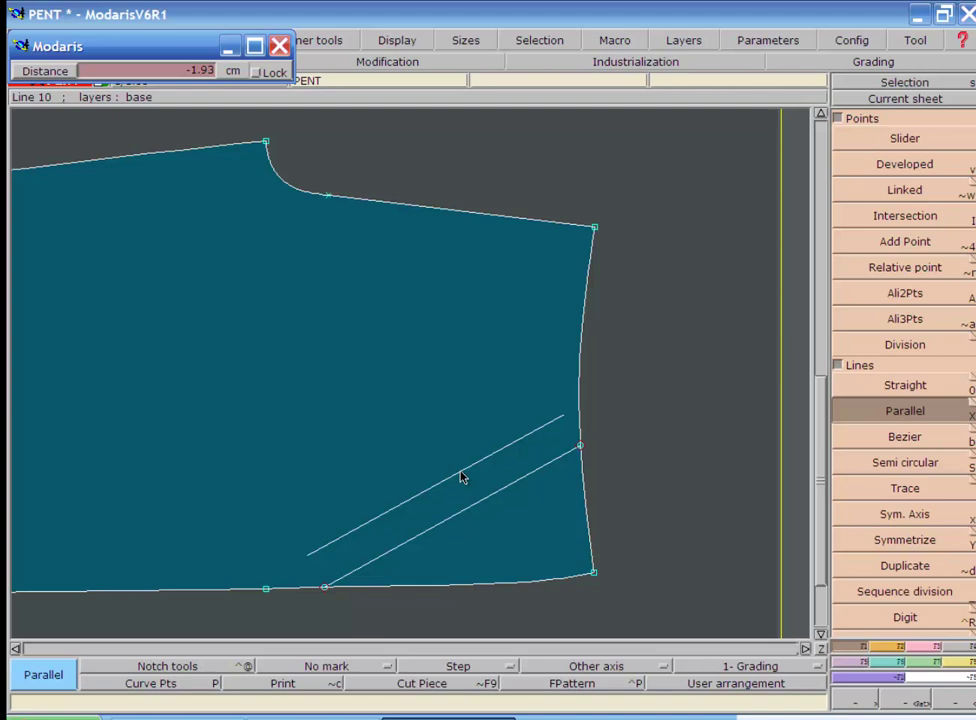
key("BackSpace")
key("BackSpace")
key("BackSpace")
type("-3")
key("Return")
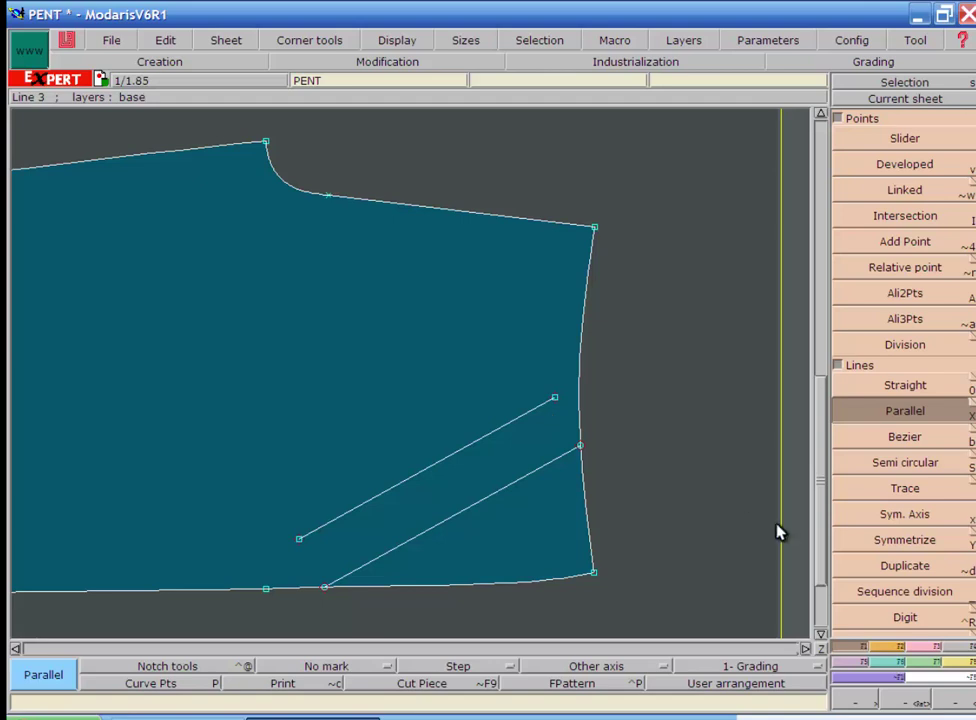
left_click(922, 650)
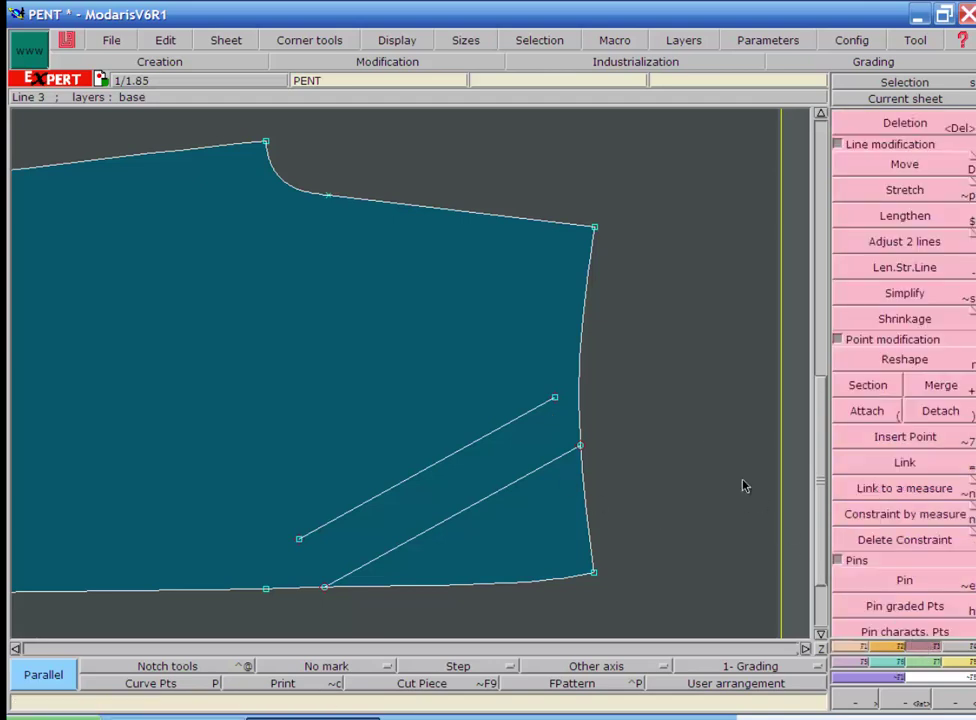
Step: Extend the 3 cm parallel line with Adjust 2 lines to the curved right edge and bottom edge
left_click(918, 249)
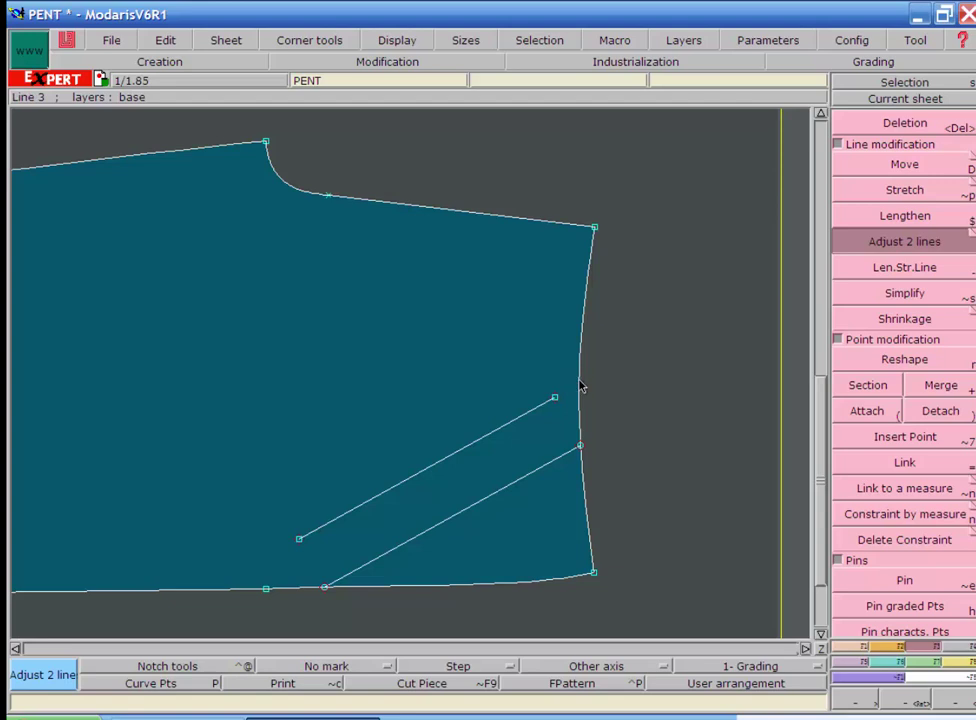
left_click(579, 383)
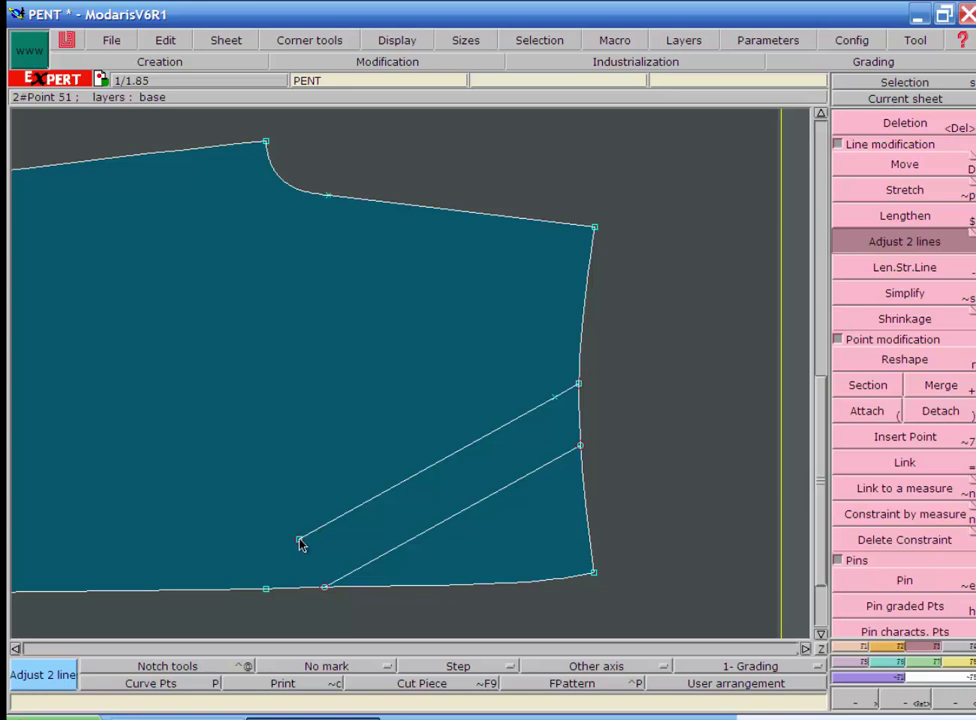
left_click(234, 590)
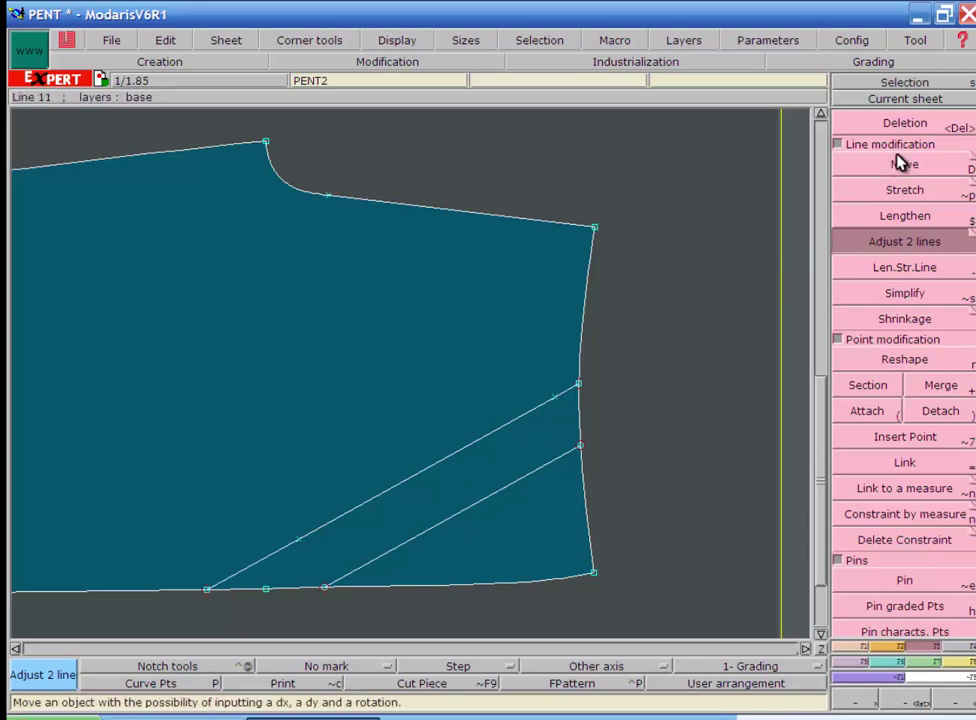
left_click(916, 124)
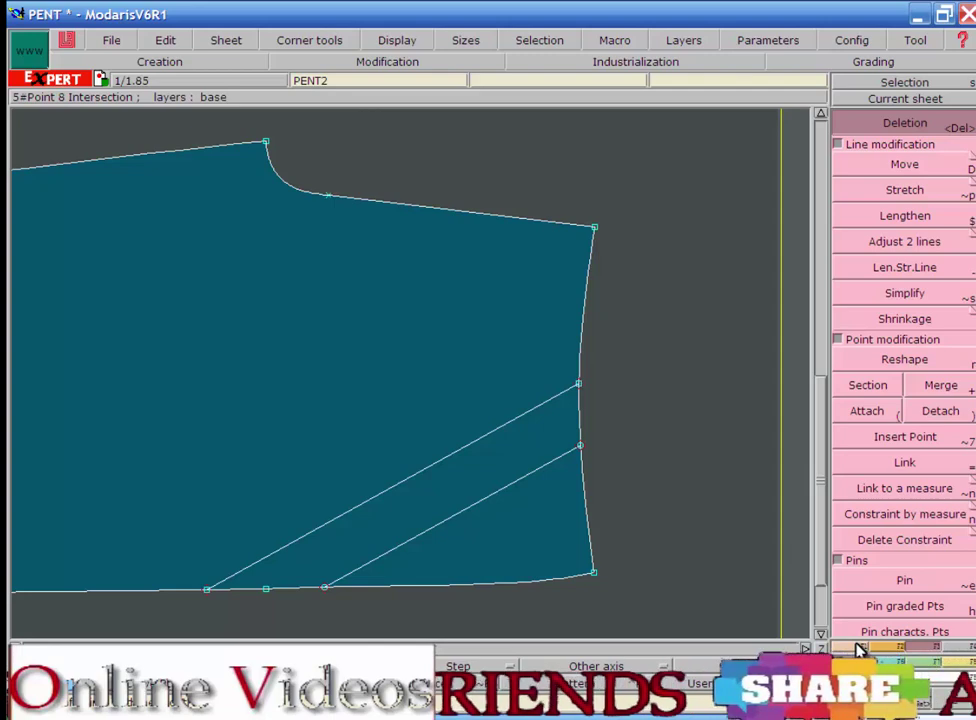
Step: Place a Developed point 12 cm along the top edge from its top-right corner
key("F1")
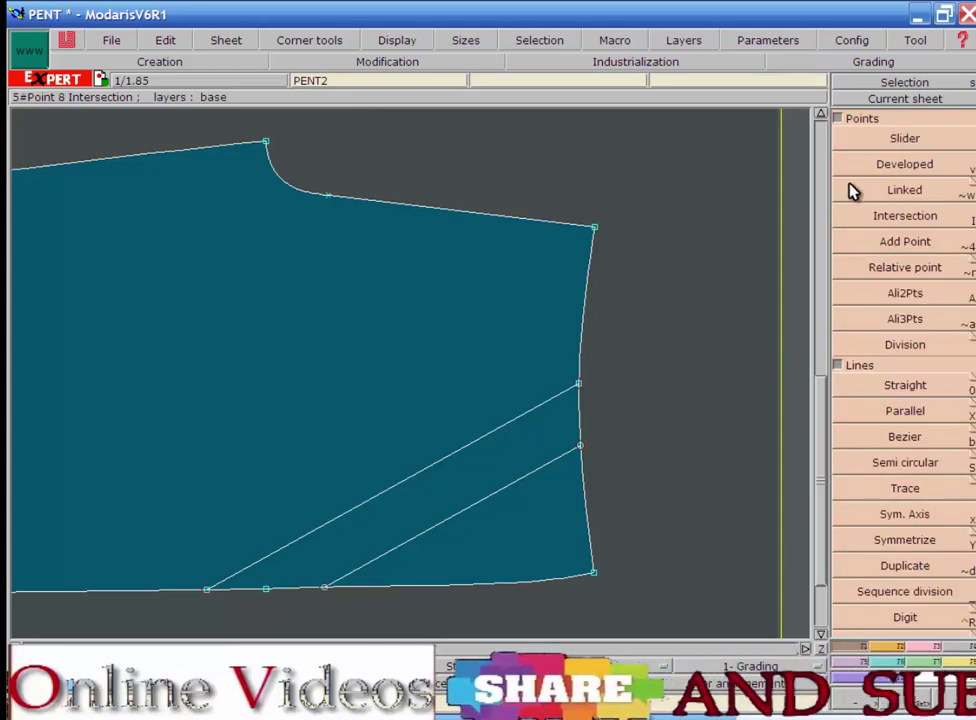
left_click(594, 228)
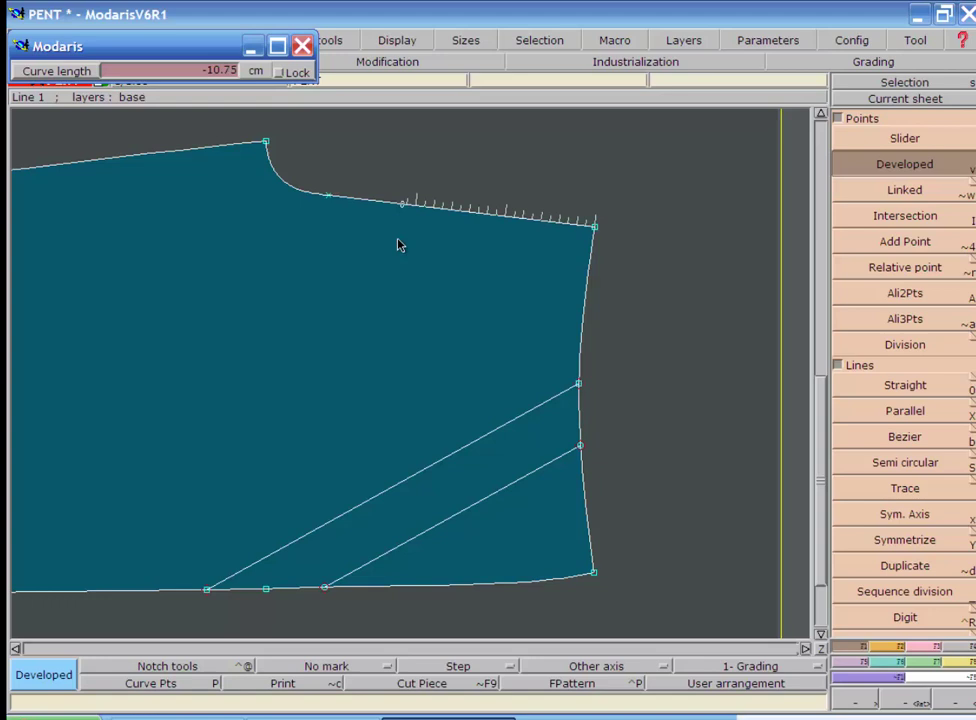
type("-7.00")
type("-12")
type(".00")
key("Return")
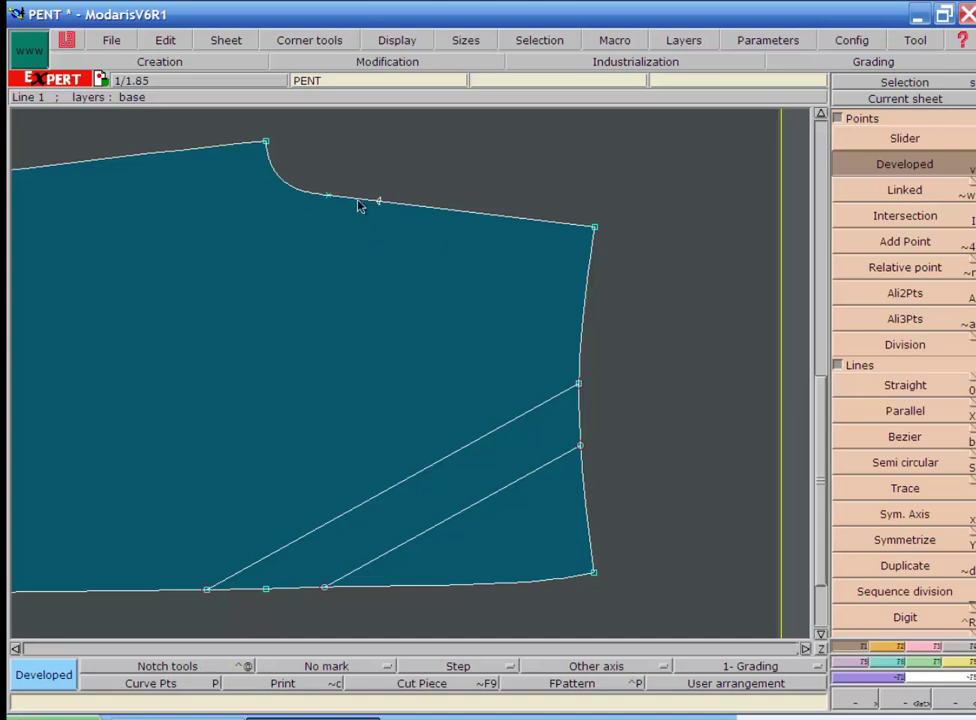
type("2")
Step: Insert the 12 cm point into the top edge and section the edge there
left_click(917, 648)
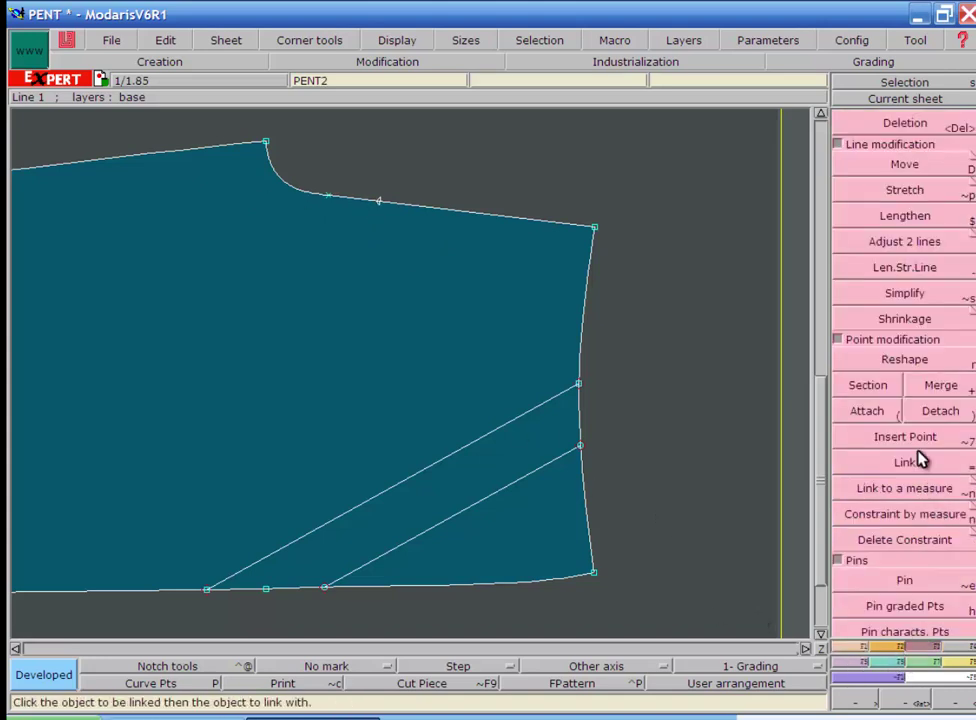
left_click(912, 440)
left_click(380, 204)
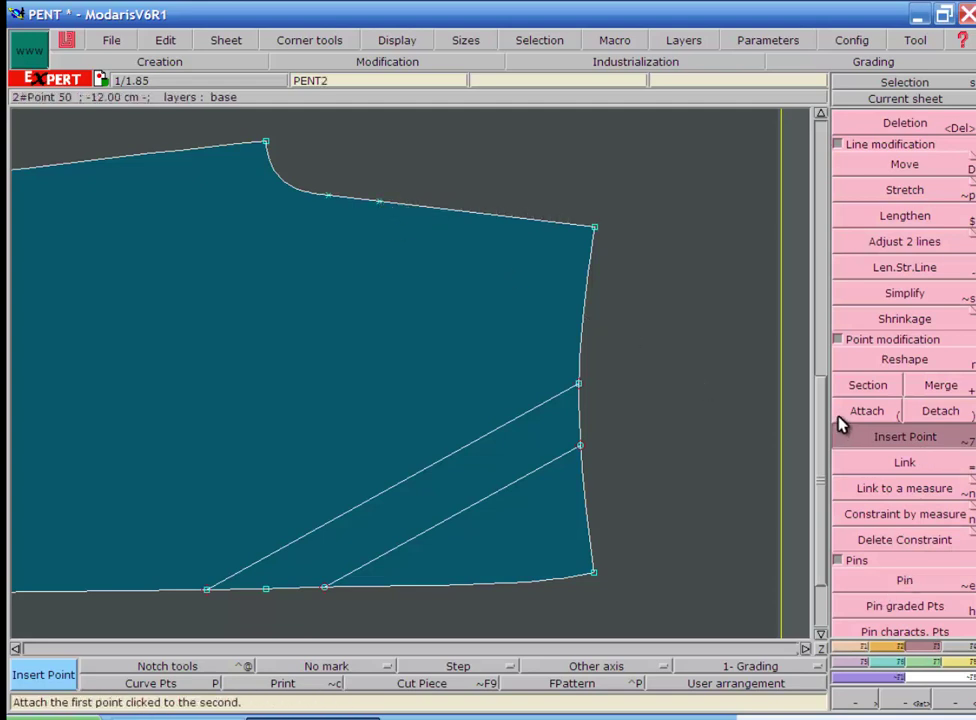
left_click(870, 395)
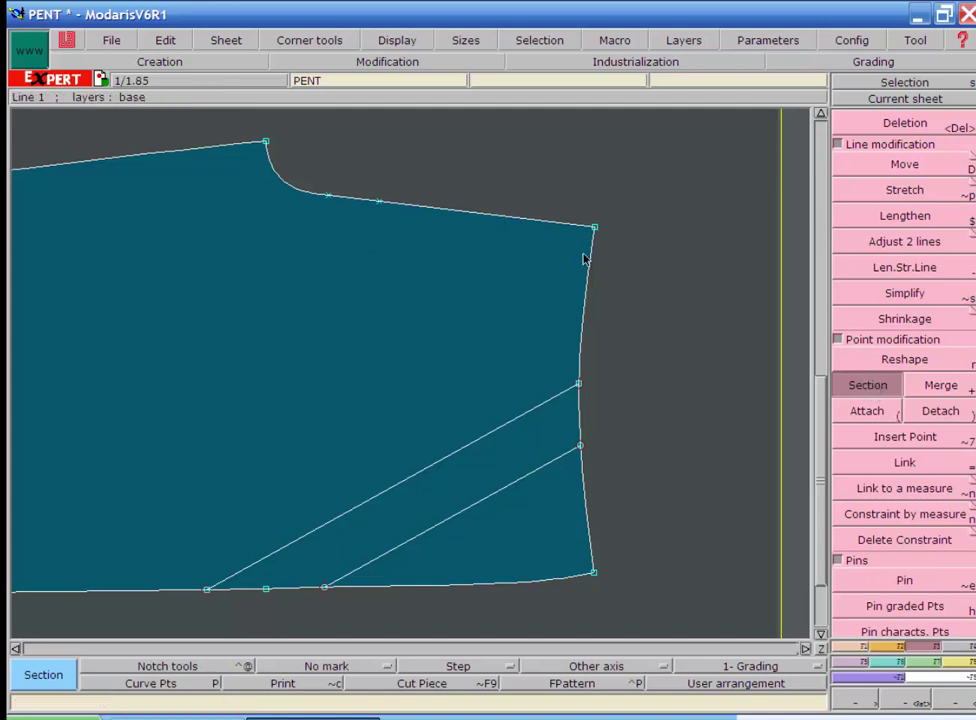
left_click(379, 204)
Step: Draw a line parallel to the top edge, offset -4.5 cm into the sleeve
left_click(860, 649)
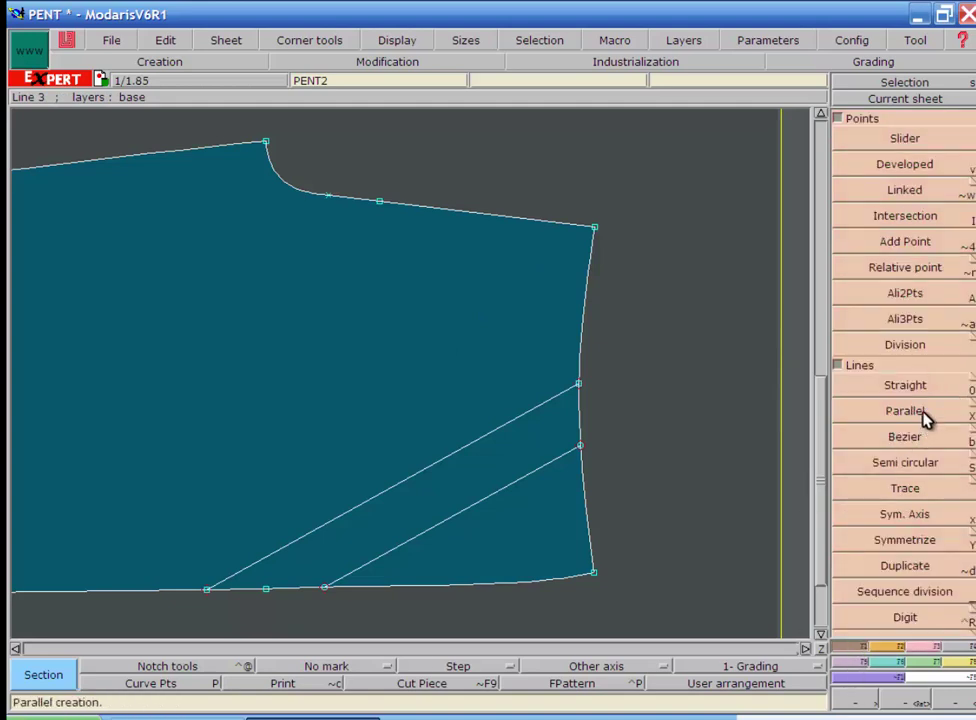
left_click(924, 413)
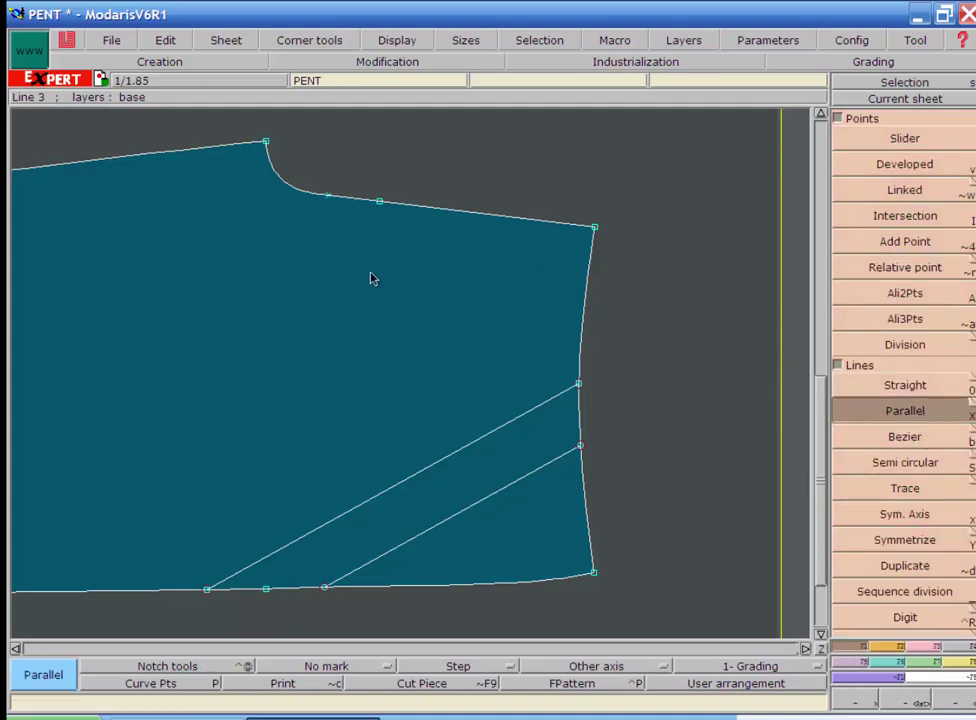
left_click(486, 220)
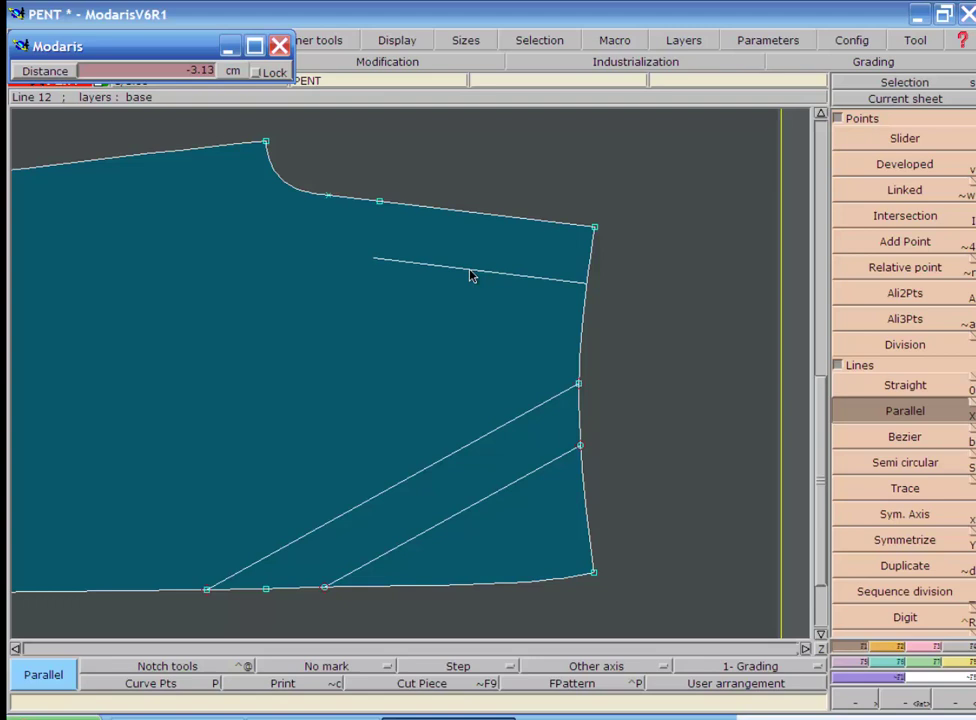
type("-3.00")
key("BackSpace")
type("-4.5")
key("Return")
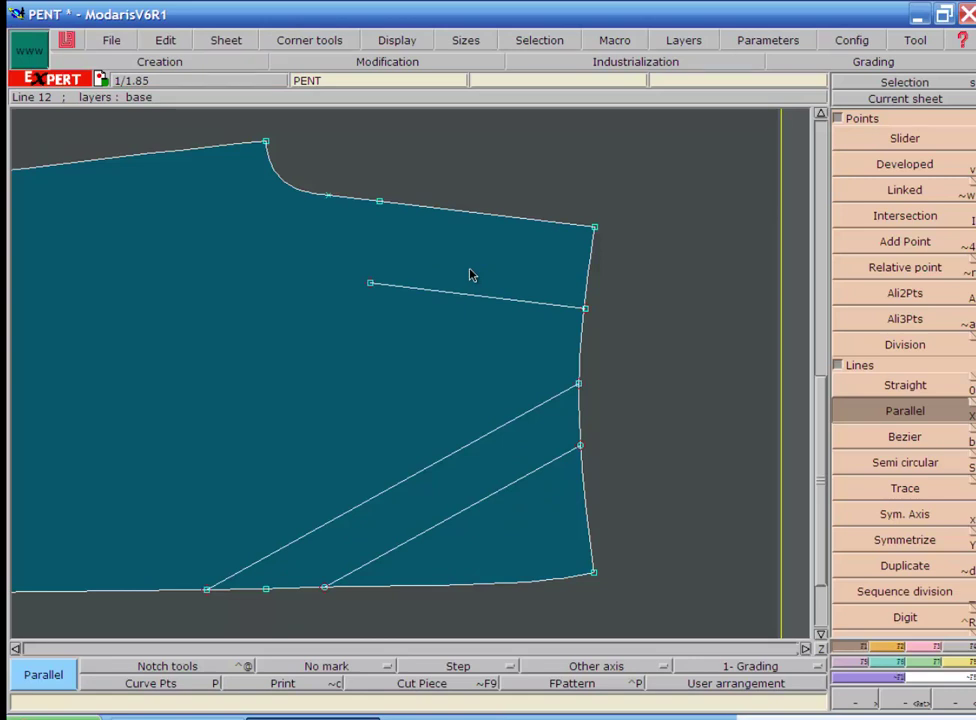
Step: Draw a Bezier line from the top-edge split point to the 4.5 cm parallel line
left_click(890, 438)
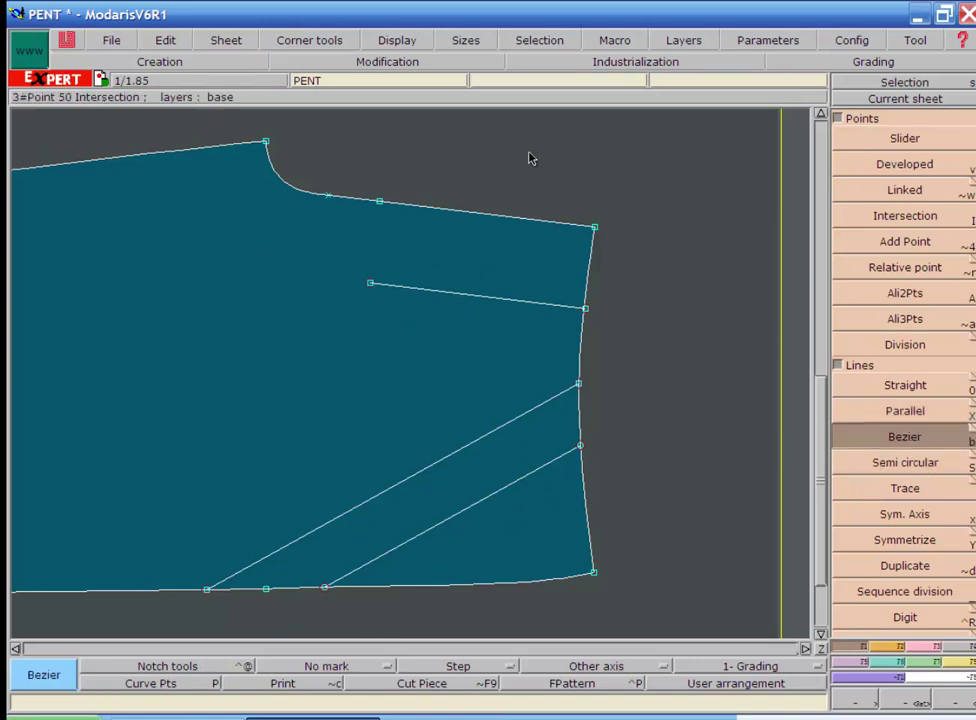
left_click(380, 203)
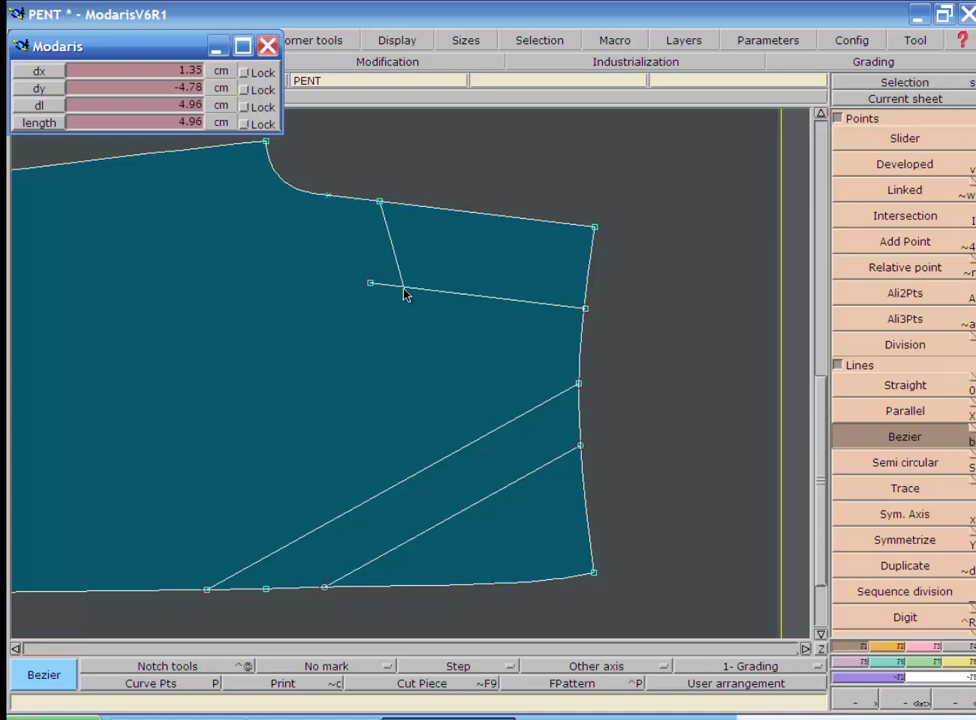
left_click(405, 290)
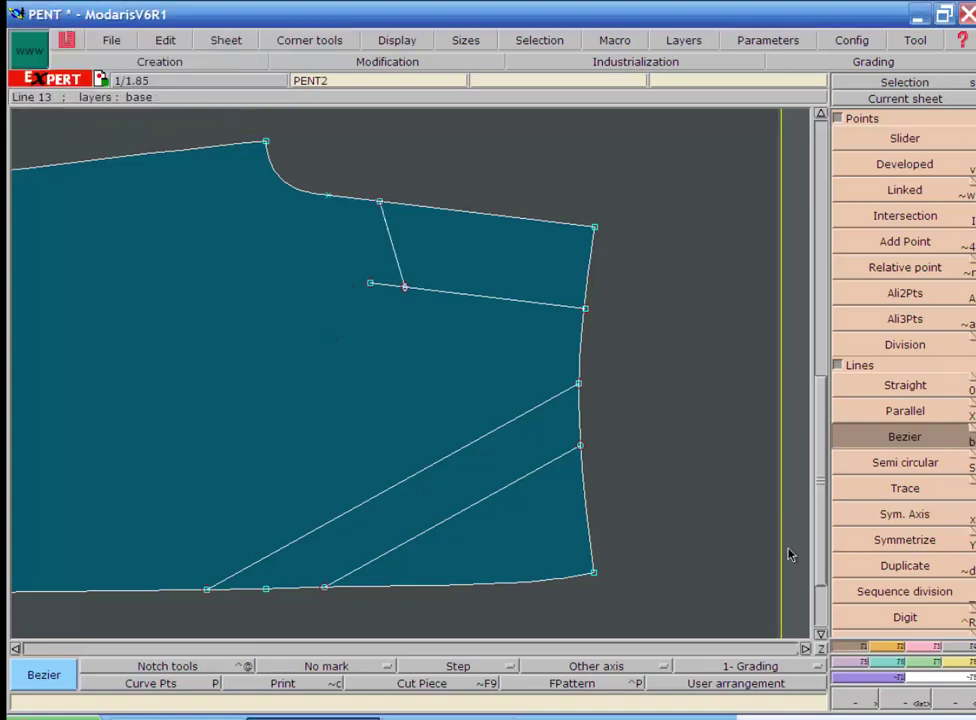
Step: Reshape the new line into a curve bowing to the left
left_click(928, 648)
left_click(908, 362)
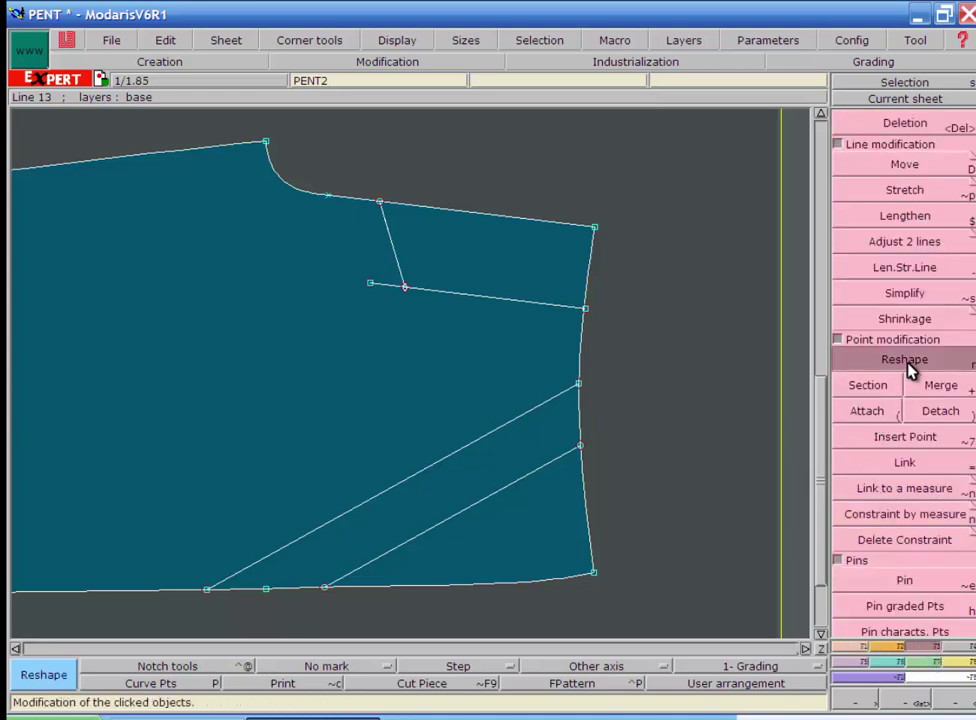
left_click(389, 240)
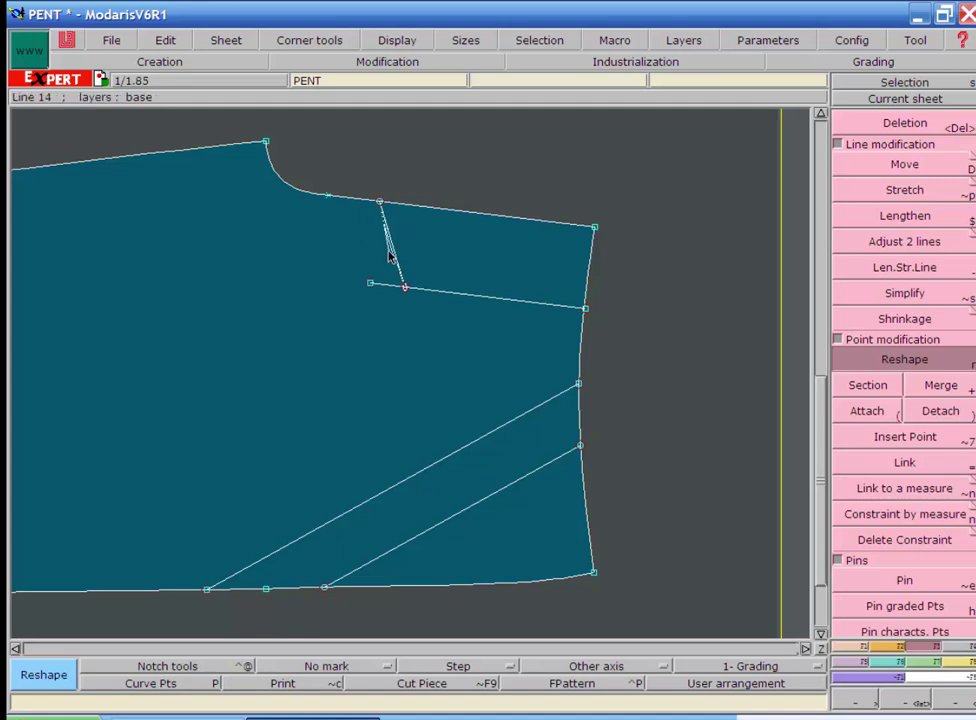
left_click(391, 256)
left_click(397, 269)
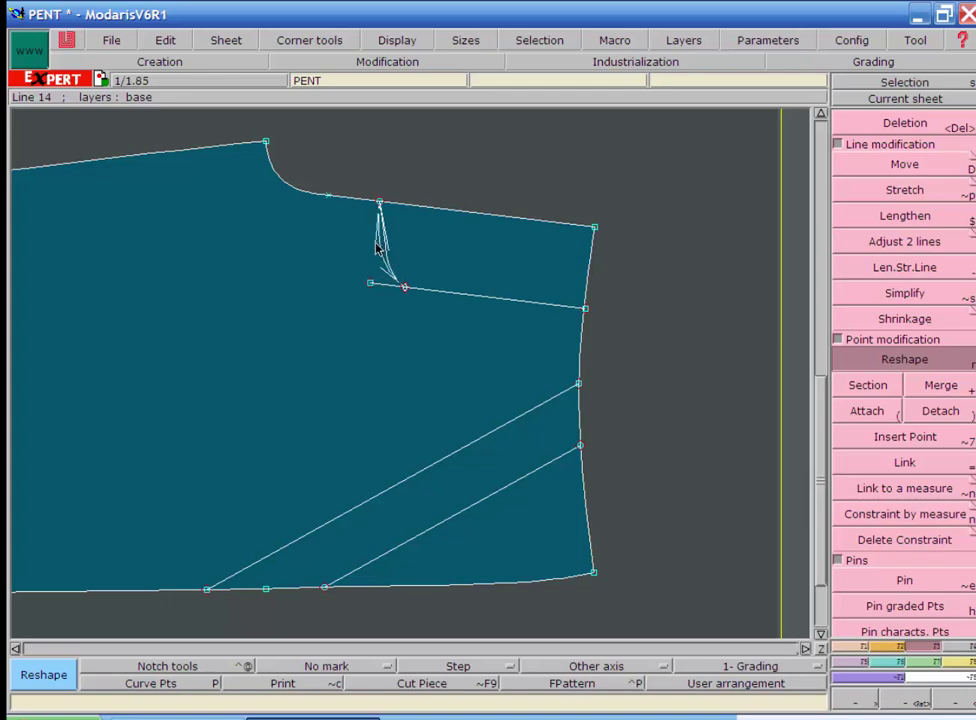
left_click(377, 248)
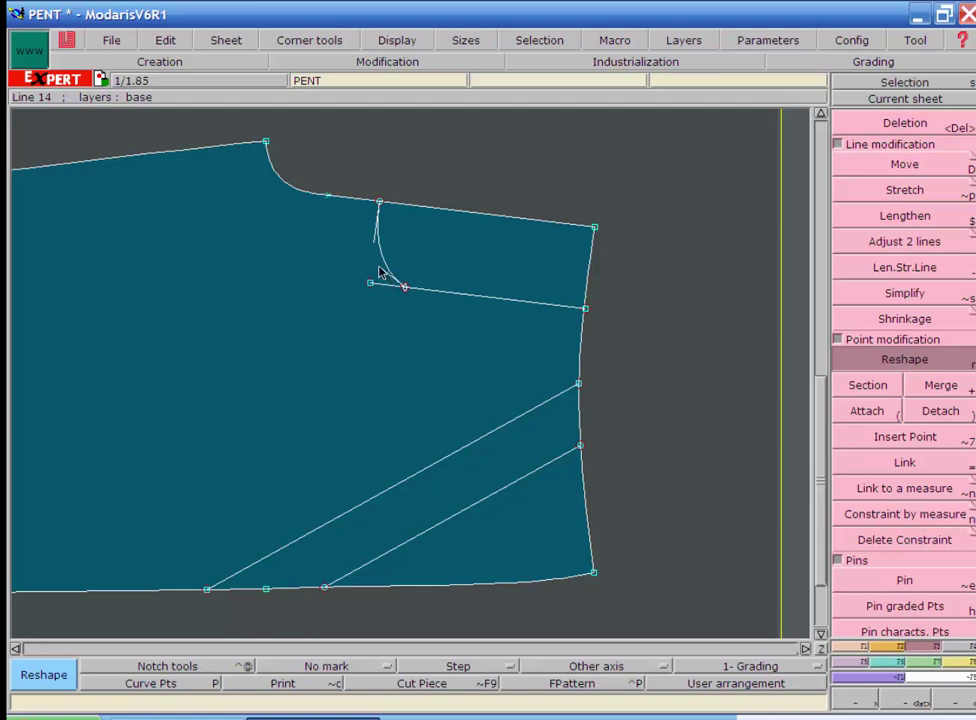
left_click(381, 270)
left_click(383, 270)
left_click_drag(373, 252, 368, 271)
left_click(368, 271)
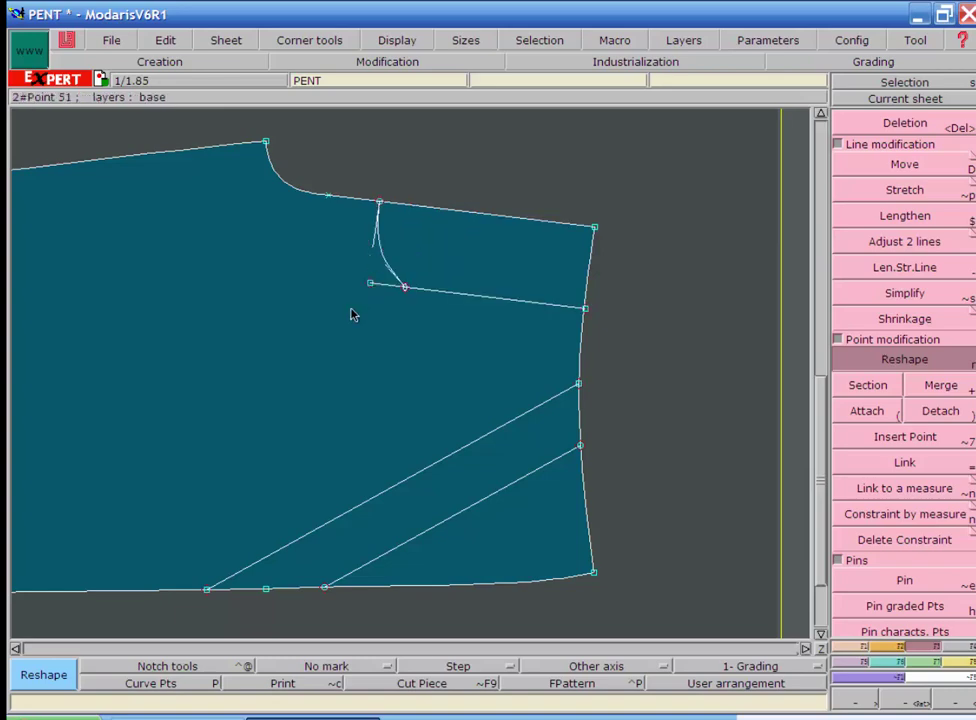
Step: Slide the curve's lower end right along the parallel line and finish its shape
left_click(403, 288)
left_click_drag(404, 288, 421, 290)
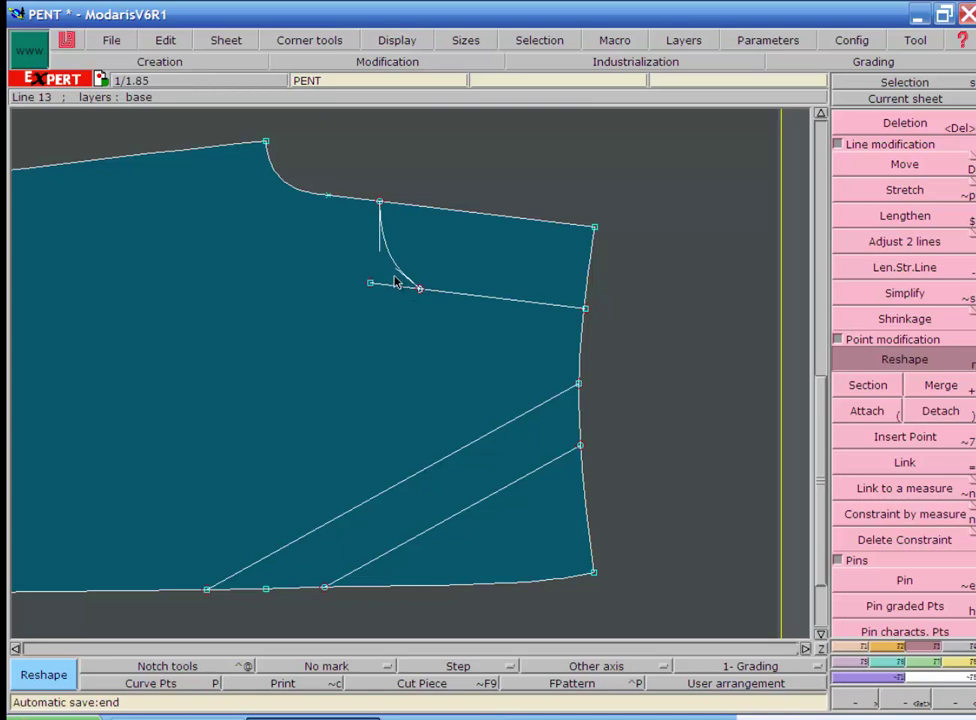
left_click(395, 283)
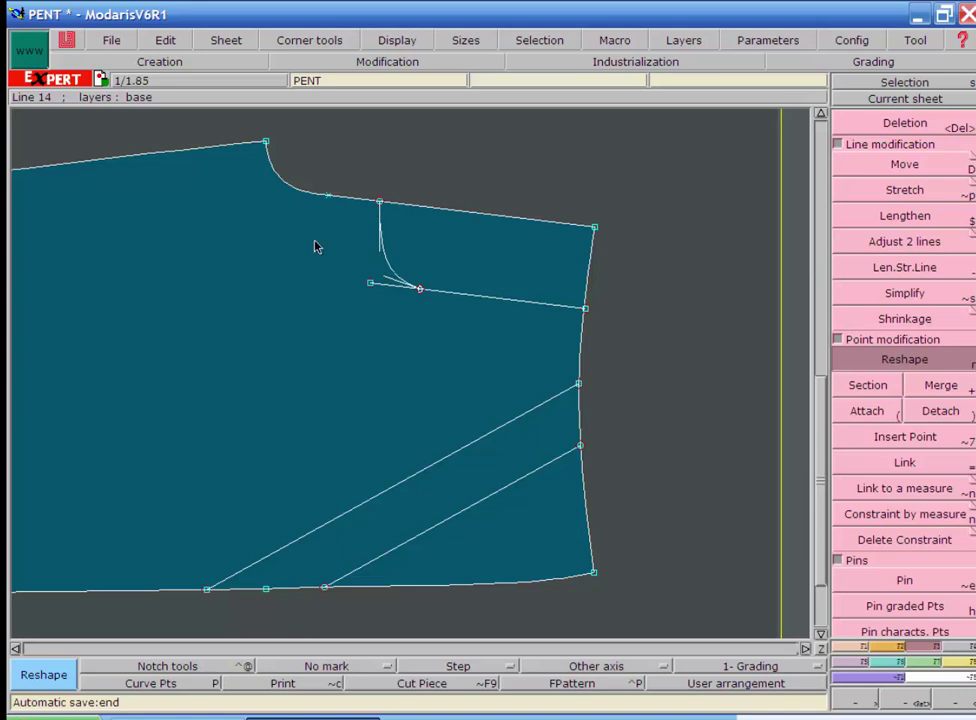
left_click(377, 244)
left_click(948, 697)
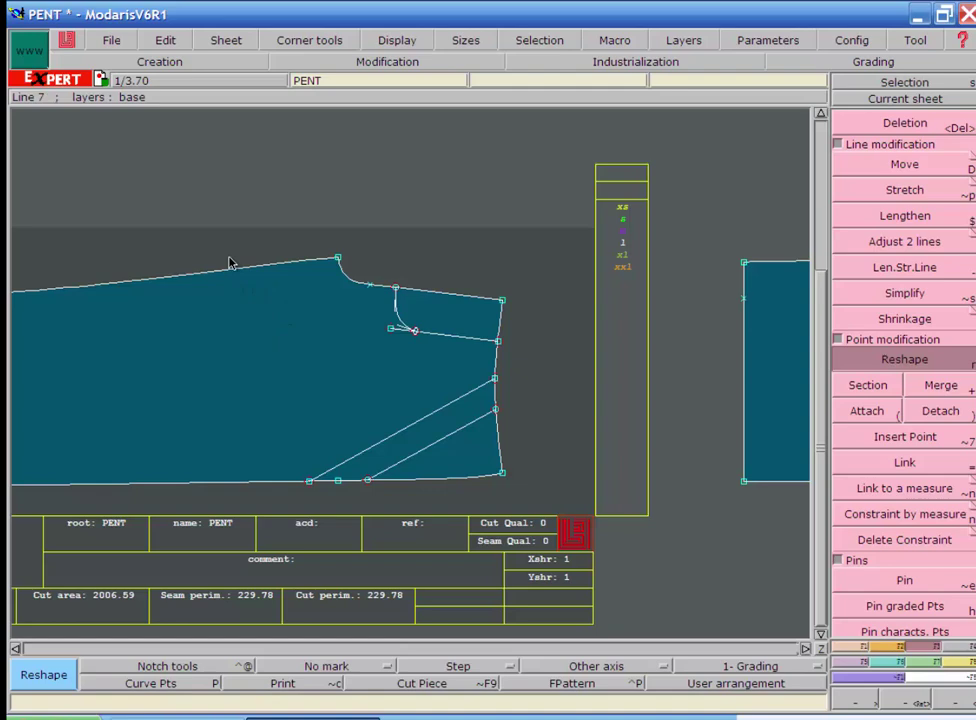
Step: Zoom into the sleeve's right half and return to the Creation tools
key("z")
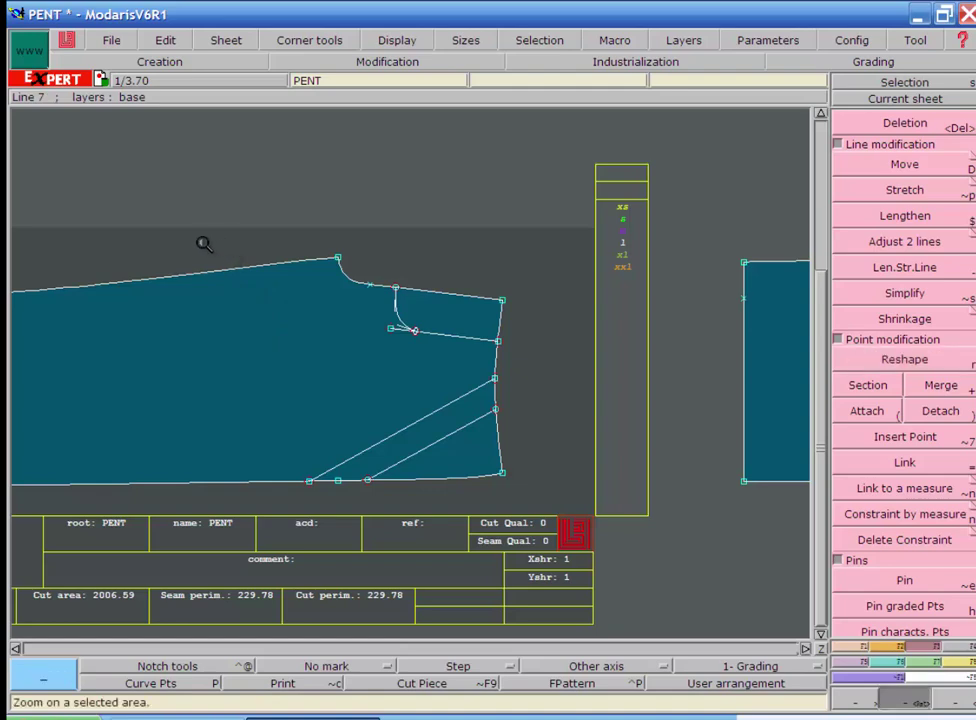
left_click_drag(203, 242, 534, 497)
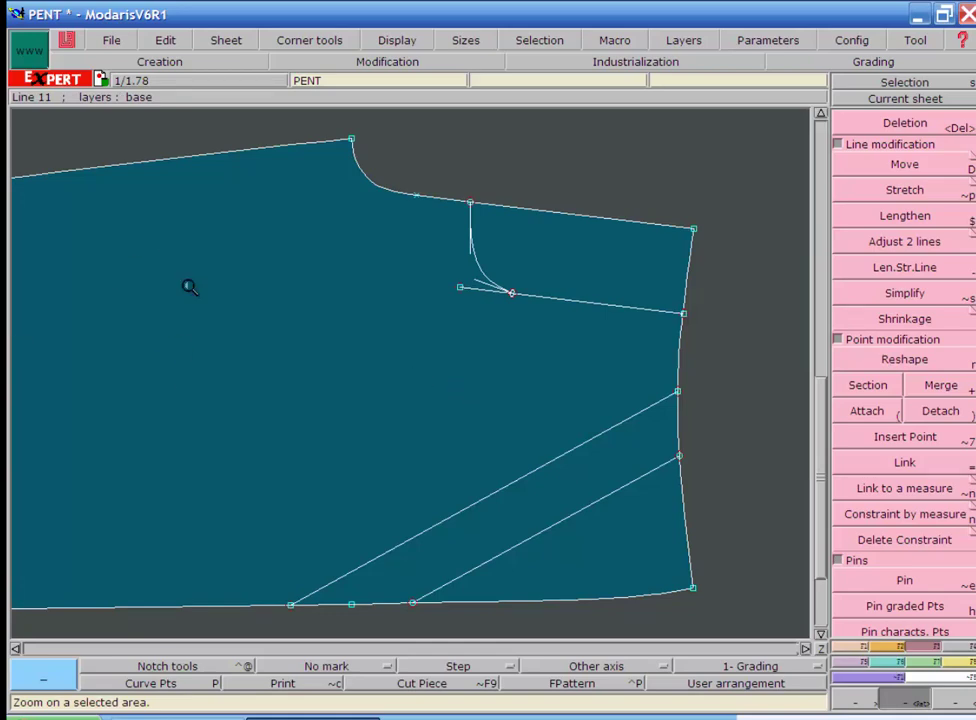
left_click(849, 648)
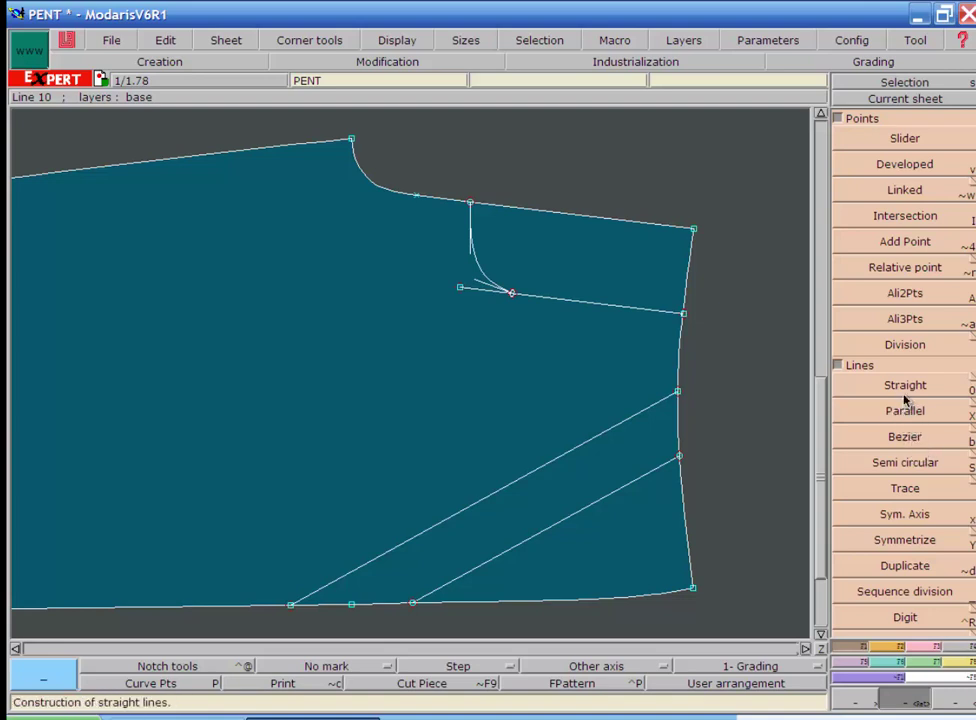
Step: Draw a horizontal straight line from the sleeve's curved right edge across its middle
left_click(850, 386)
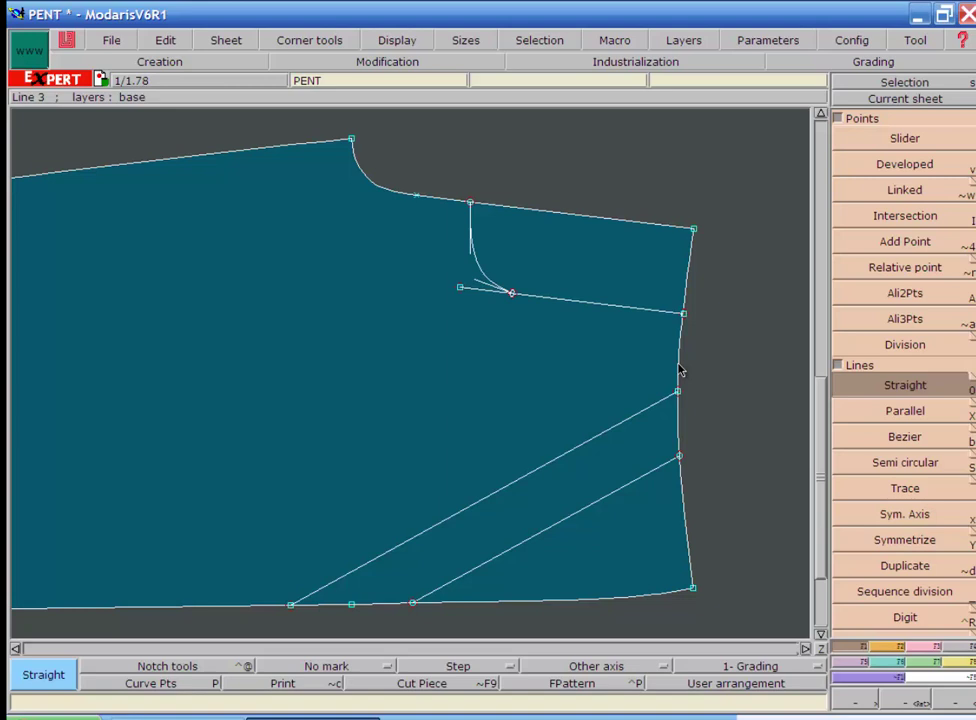
left_click(679, 366)
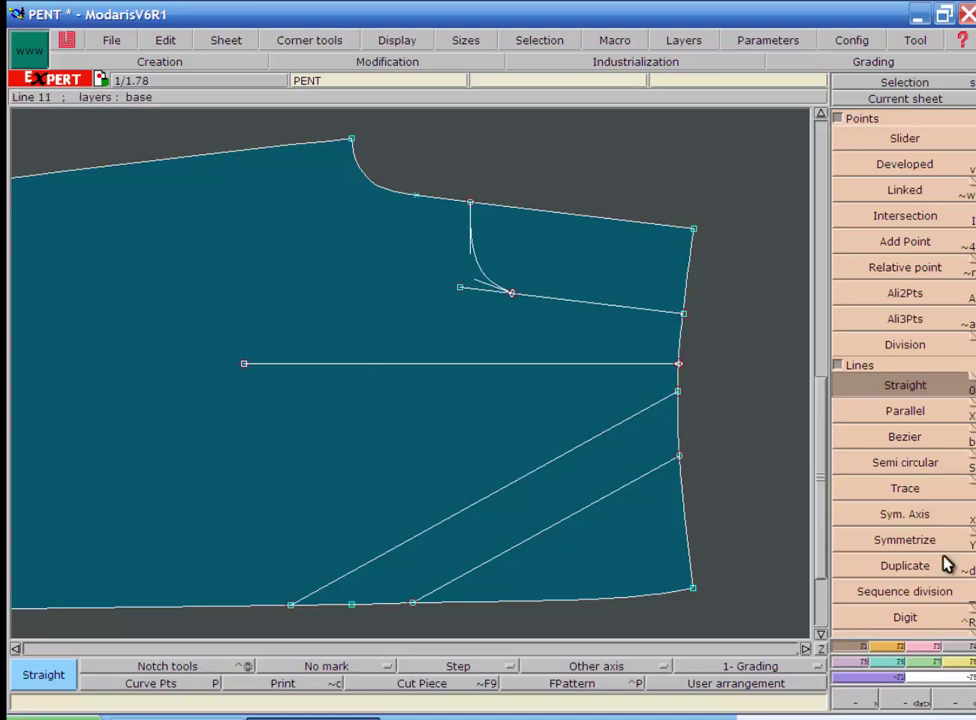
left_click(891, 442)
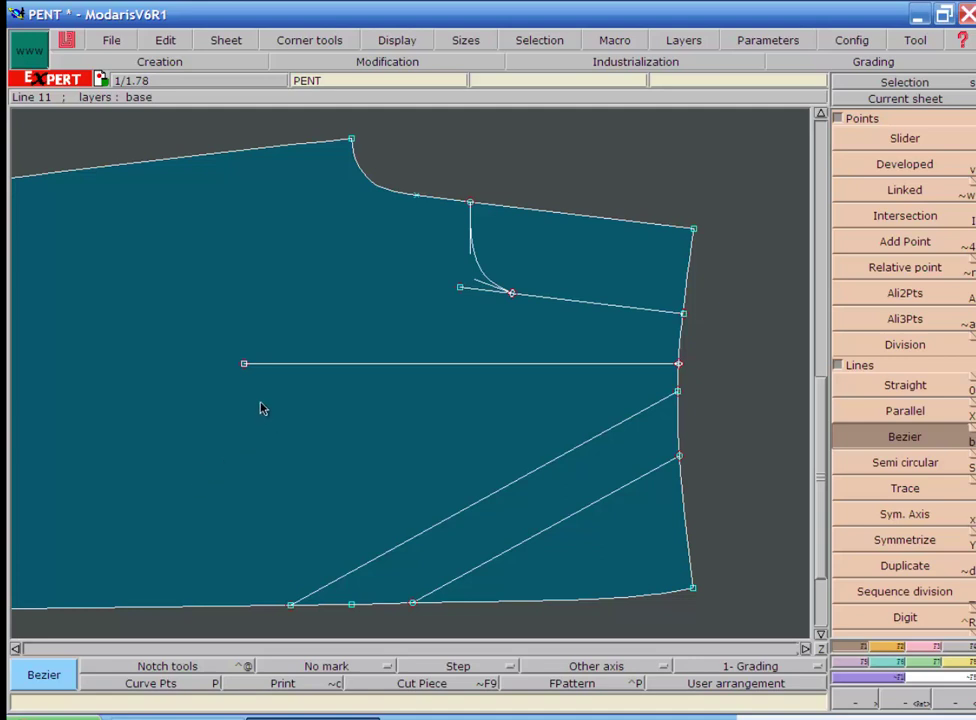
Step: Draw a 13 cm Bezier line from the horizontal line's left end to the bottom-edge point
left_click(246, 369)
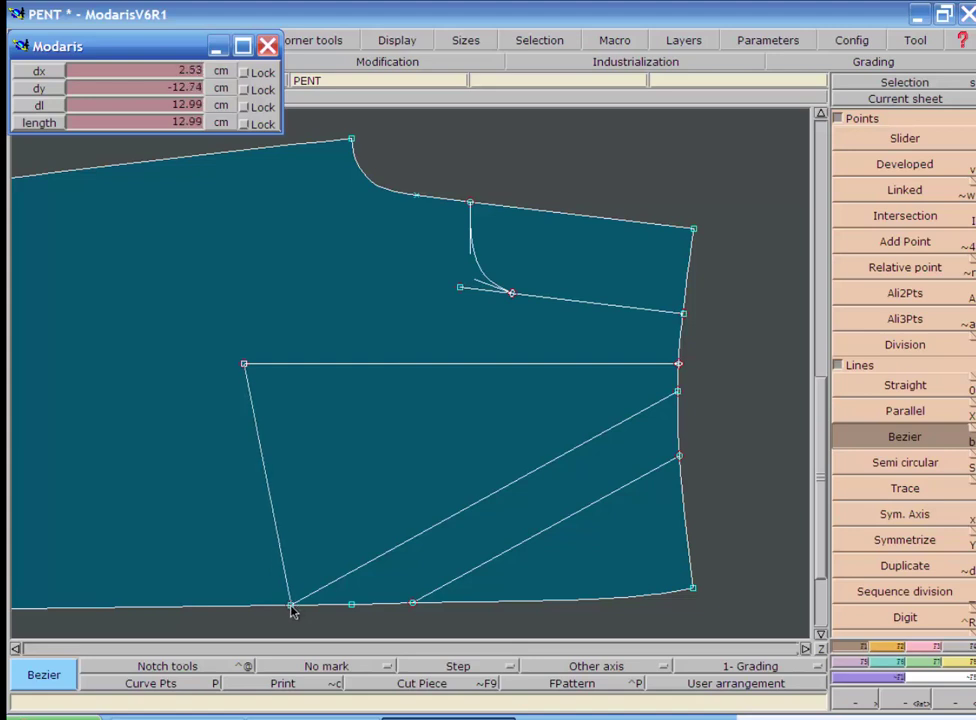
left_click(291, 607)
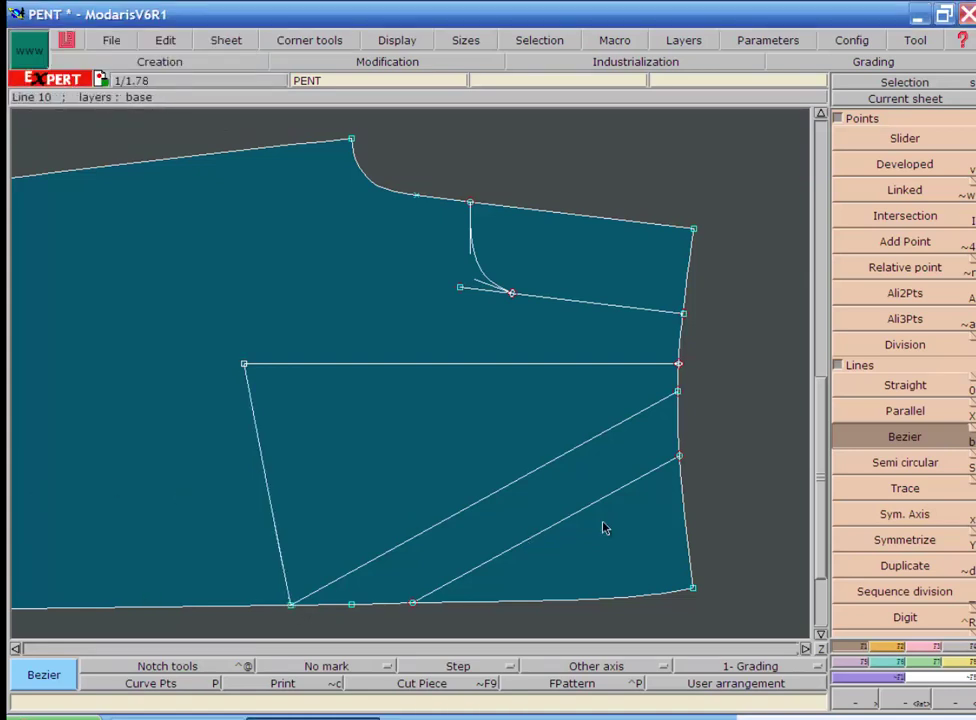
Step: Reshape the new left line into a curve bowing leftward
left_click(915, 647)
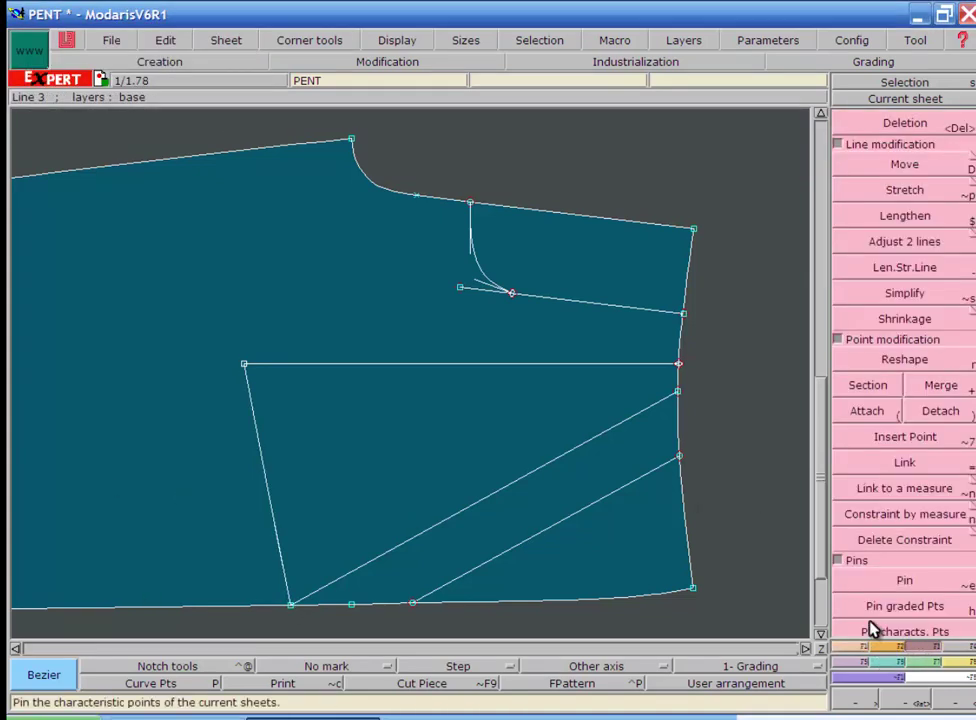
left_click(917, 365)
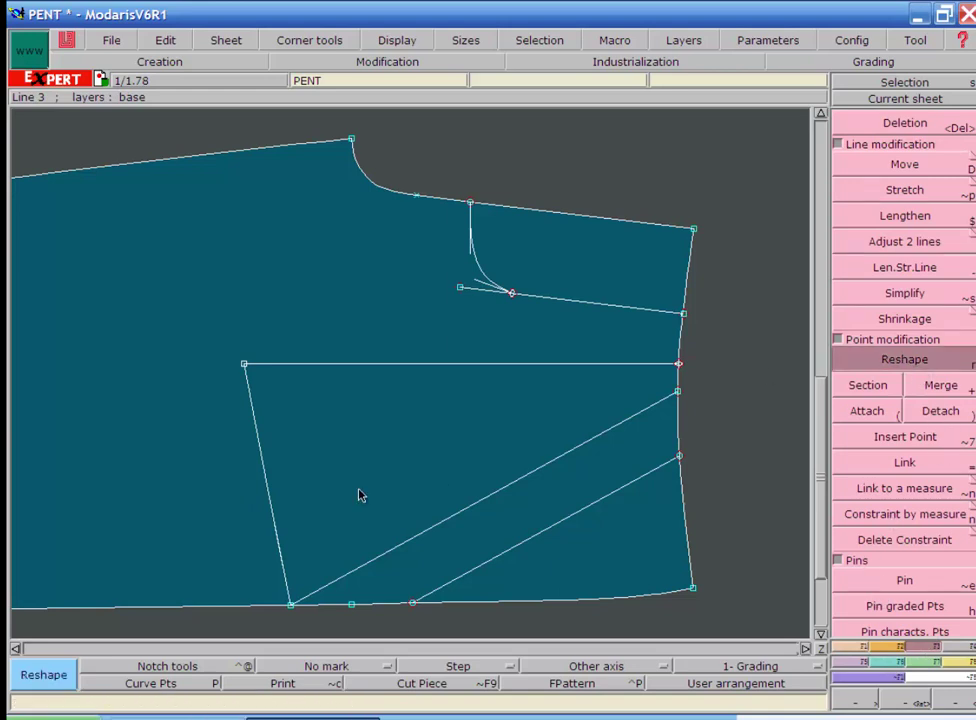
left_click(256, 421)
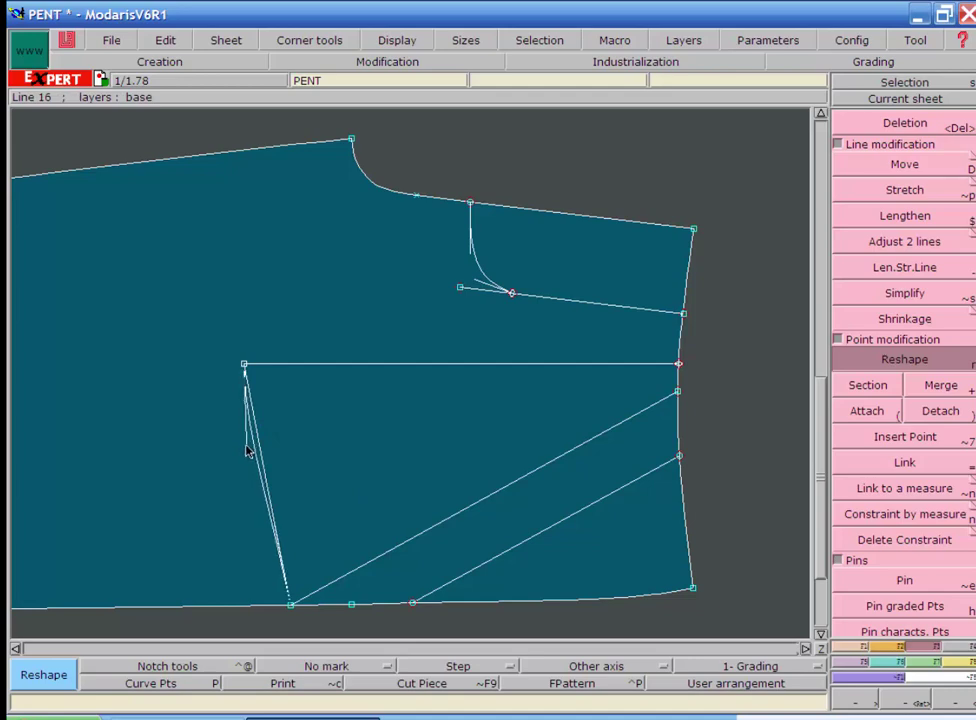
left_click(246, 449)
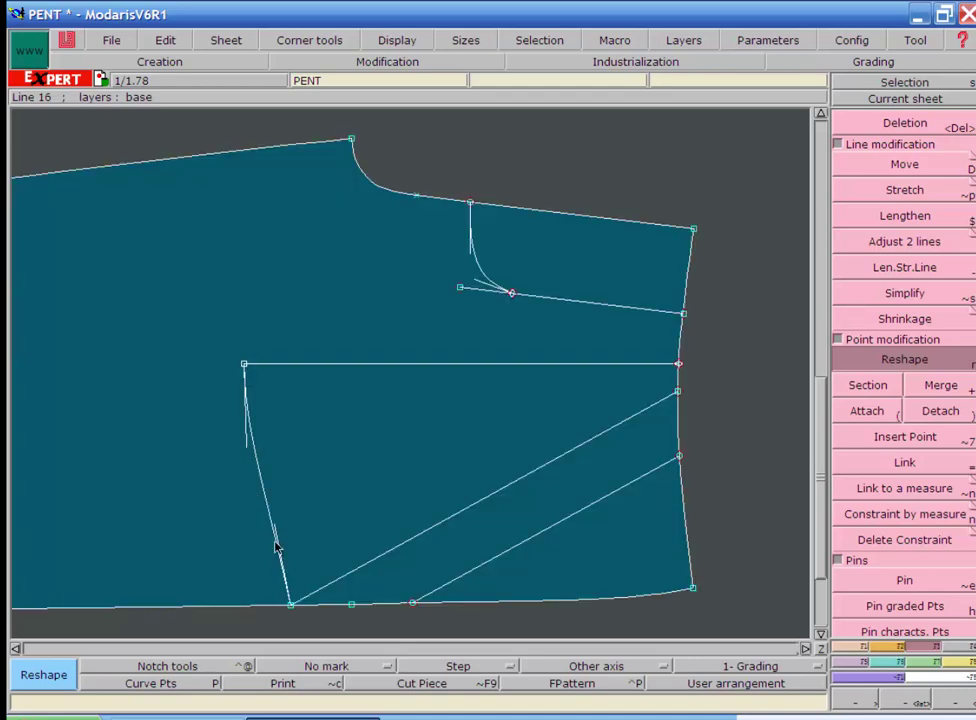
left_click(276, 547)
left_click(304, 570)
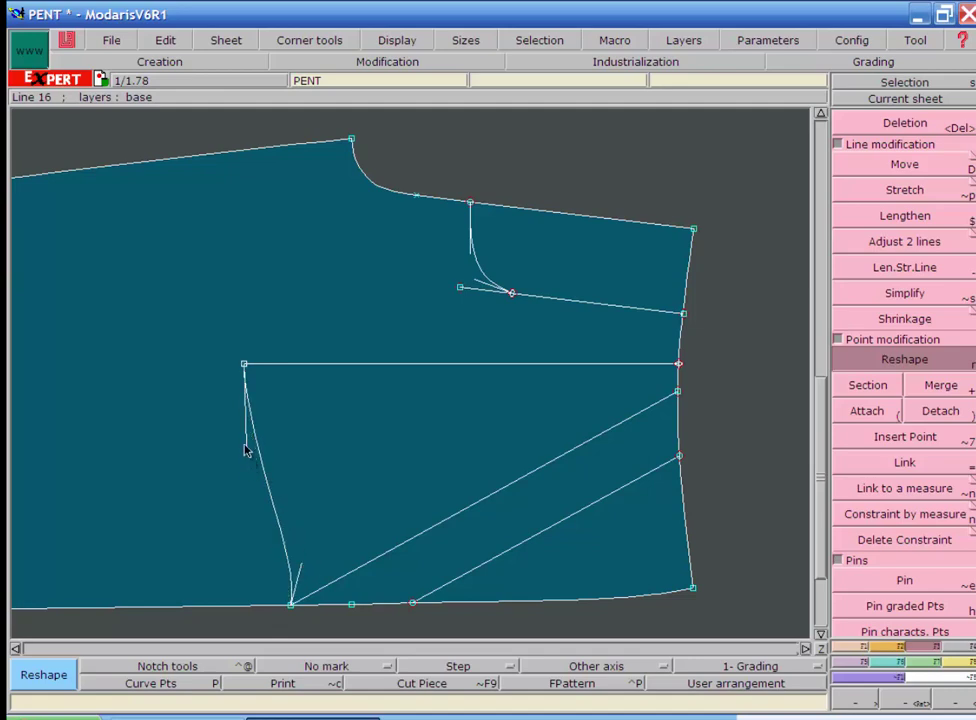
left_click(243, 565)
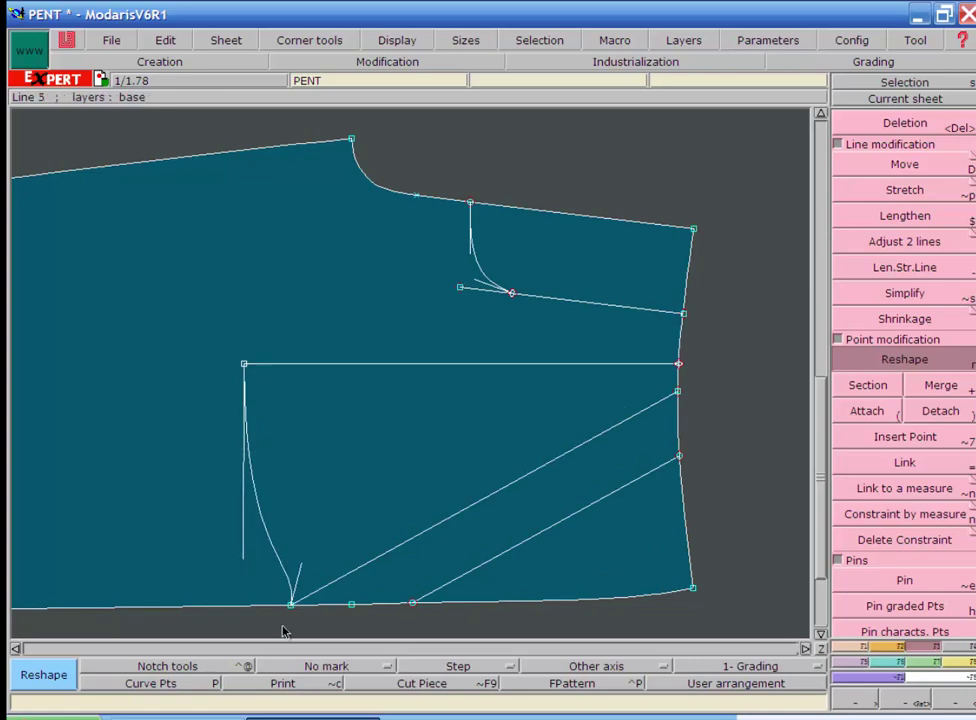
Step: Refine the left curve's lower end and shape, then zoom out to the whole sleeve
left_click(243, 560)
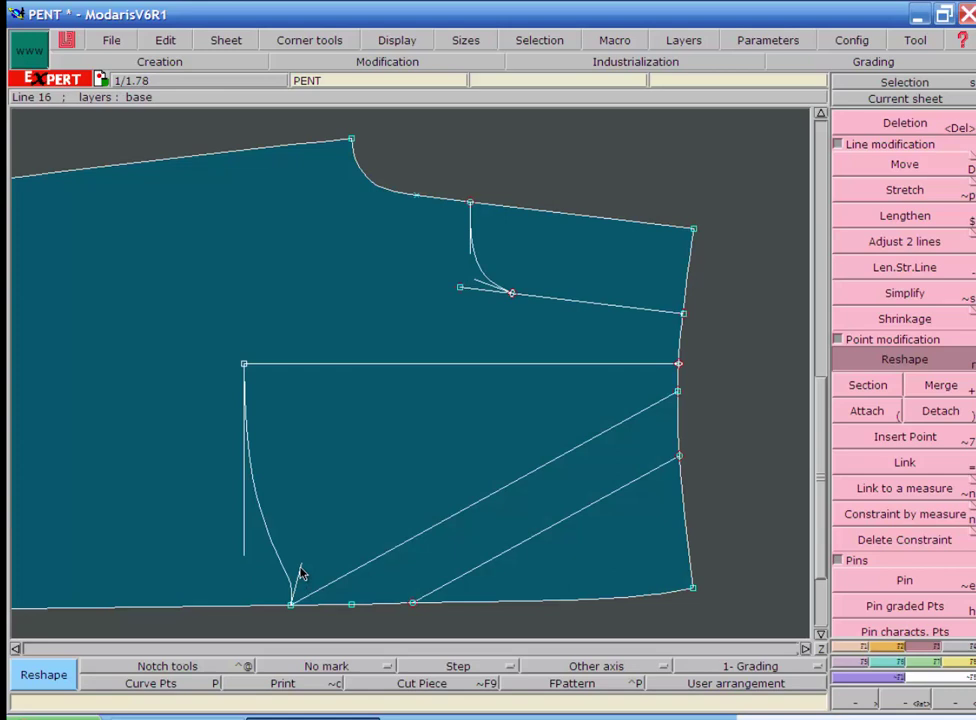
left_click(245, 558)
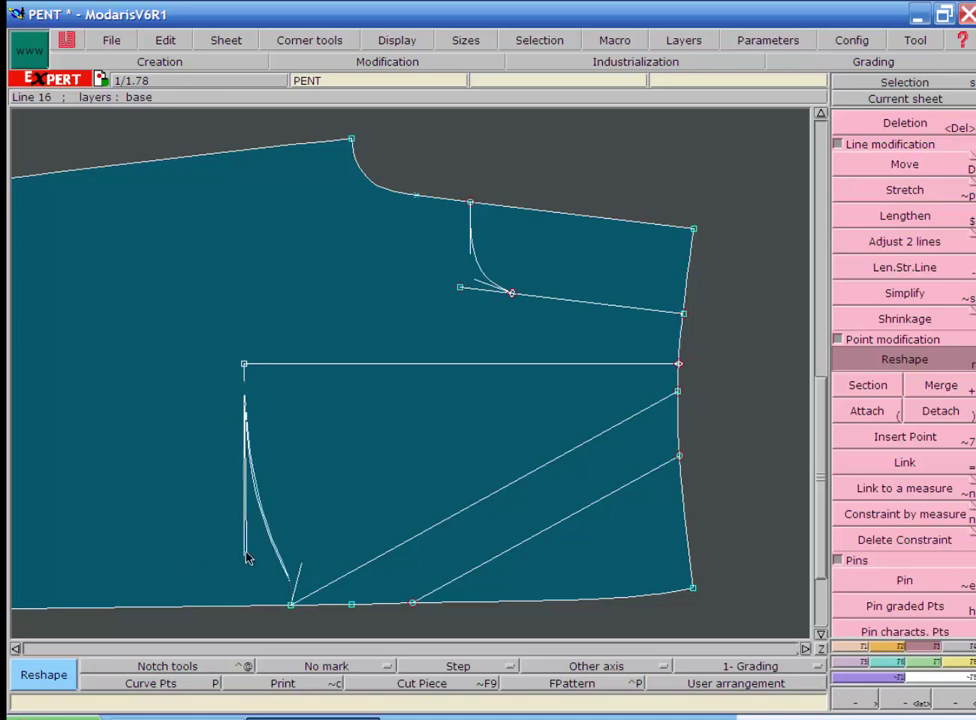
left_click(303, 572)
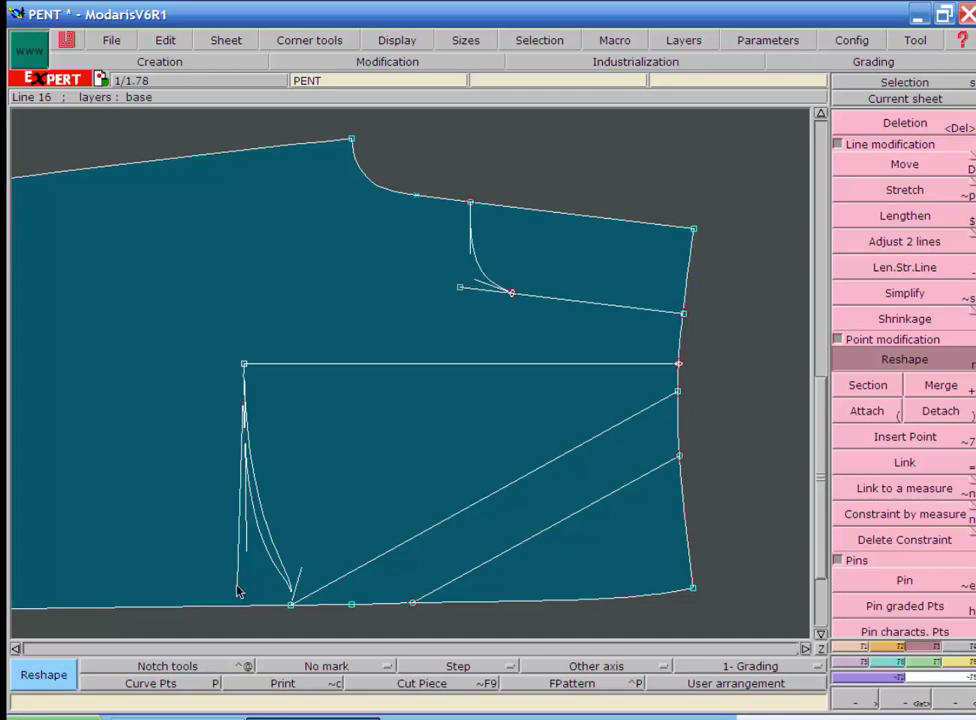
left_click(240, 592)
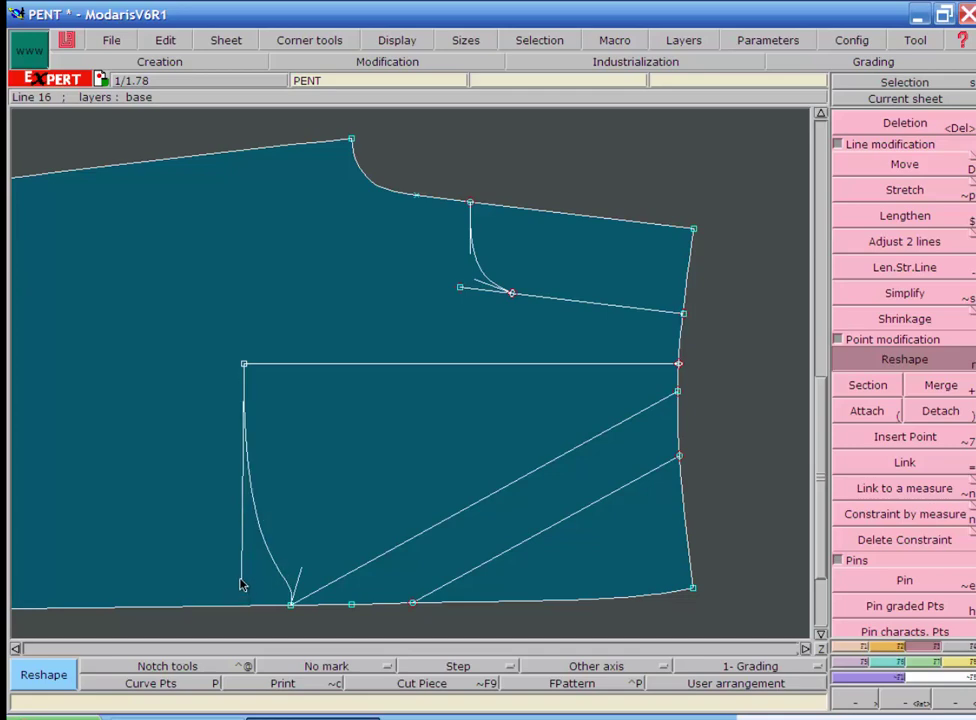
left_click(302, 570)
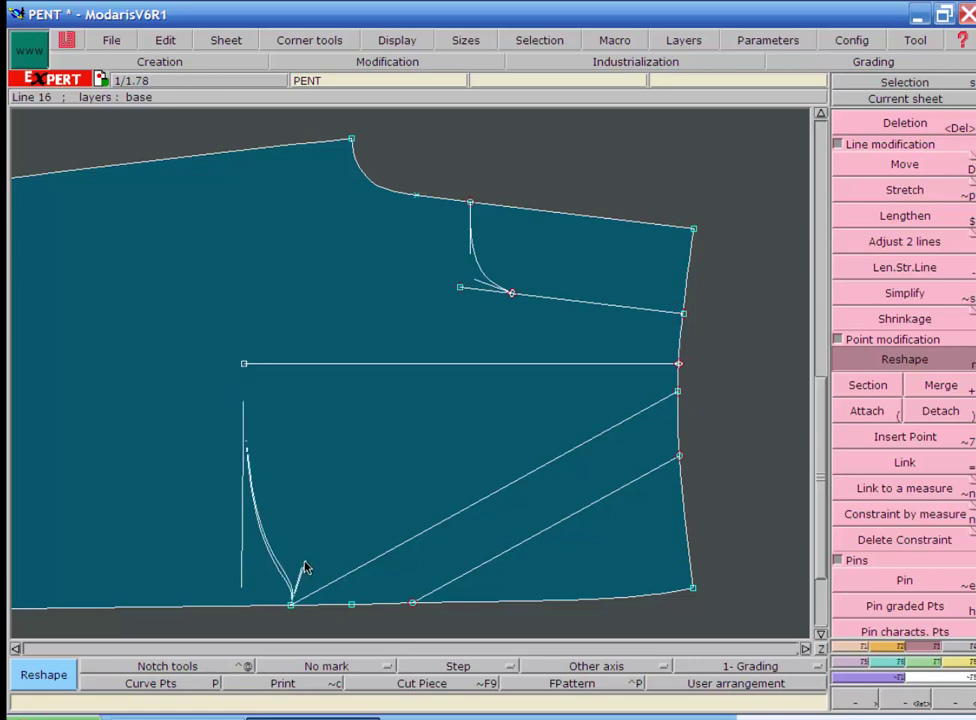
left_click(305, 568)
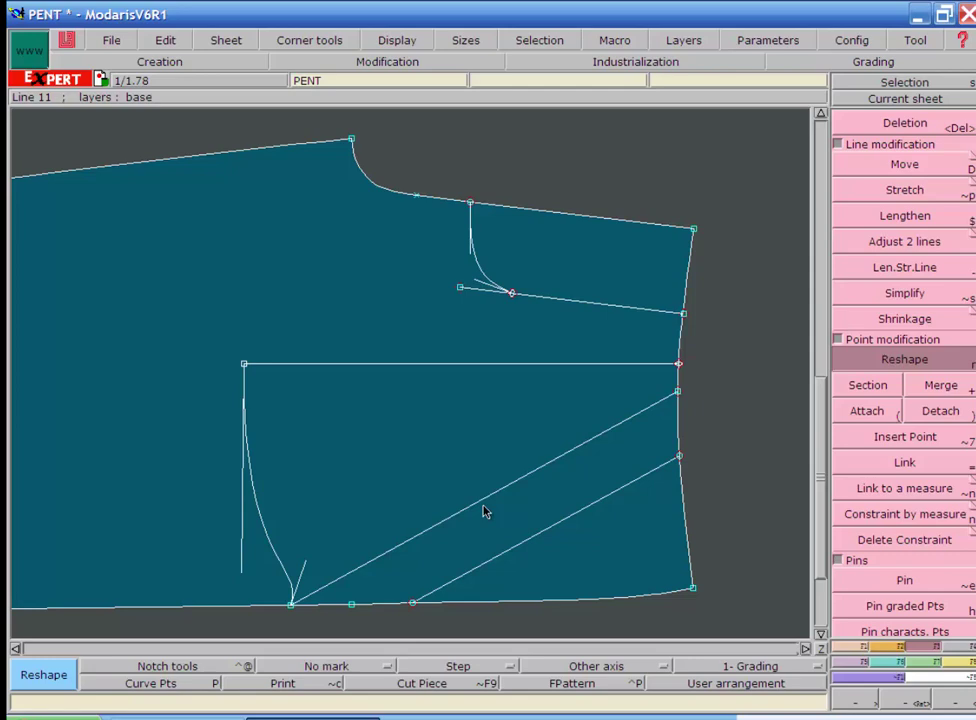
left_click(948, 704)
left_click(948, 704)
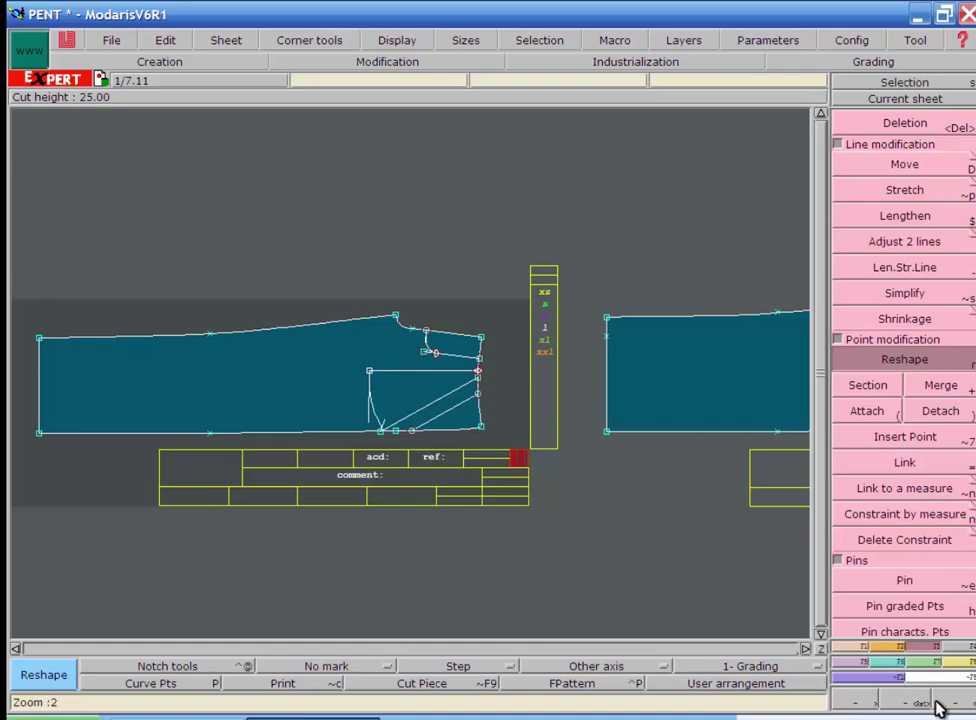
Step: Use Industrialisation's Piece > Seam on the sleeve, tracing an extraction path
left_click(592, 61)
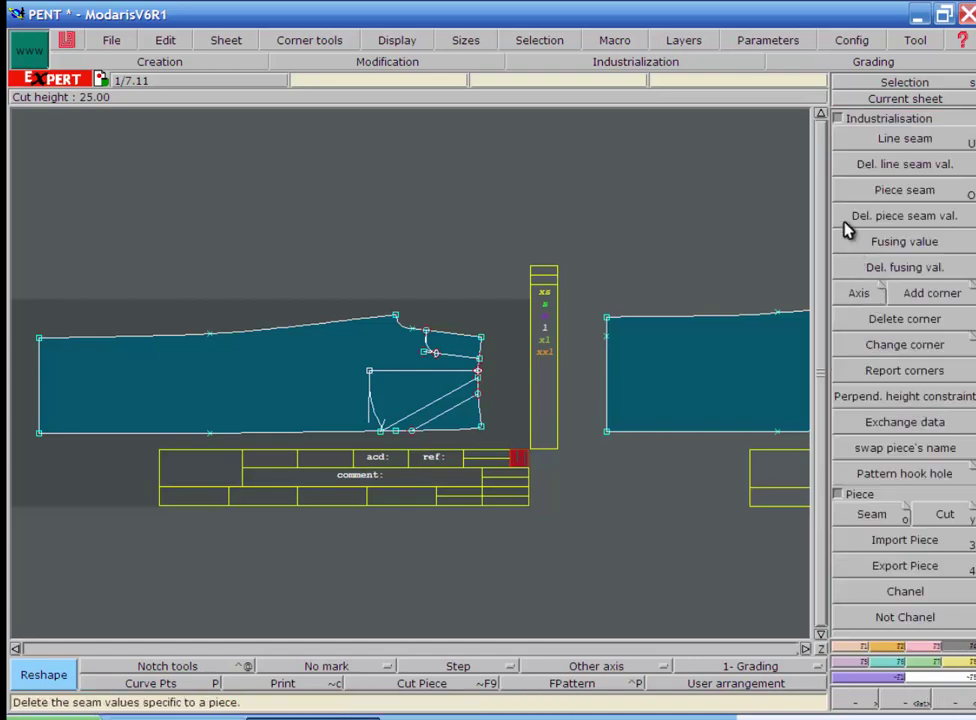
left_click(867, 516)
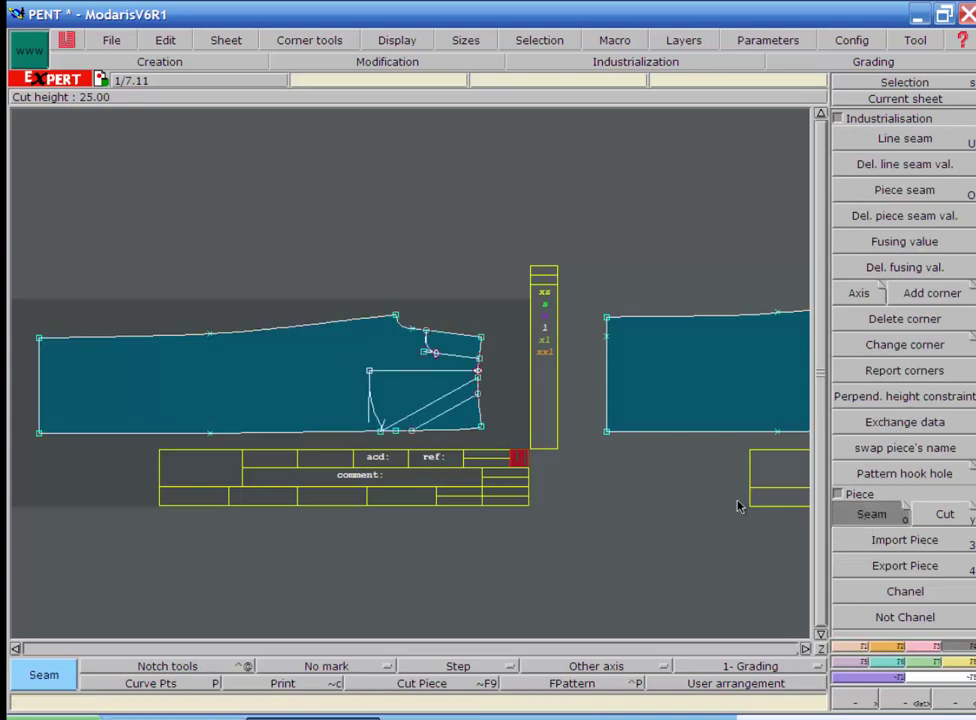
left_click(220, 372)
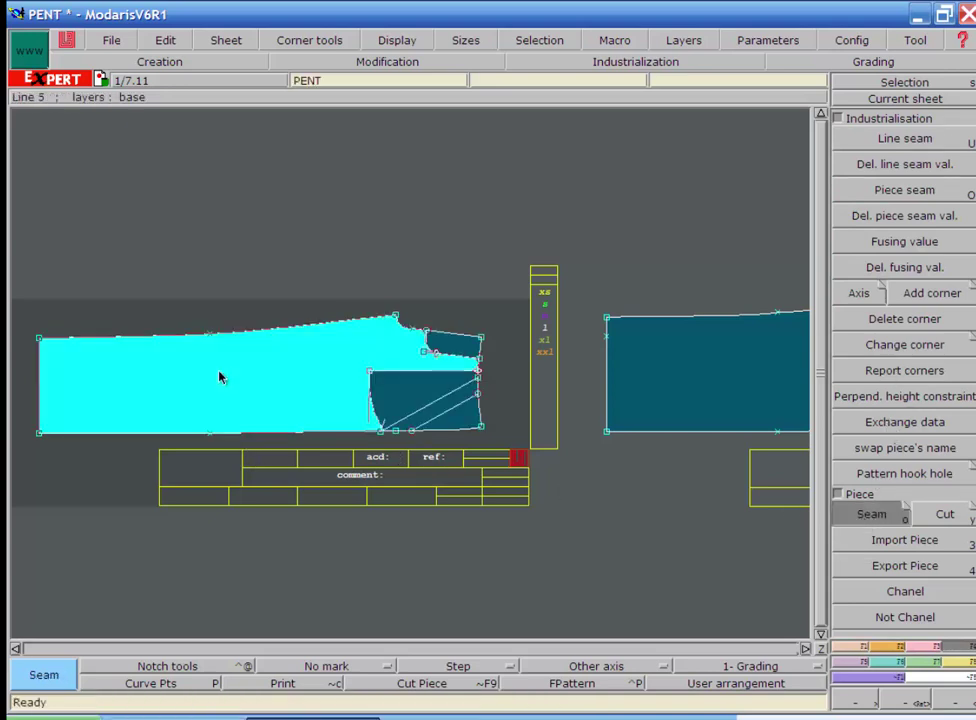
left_click(463, 340)
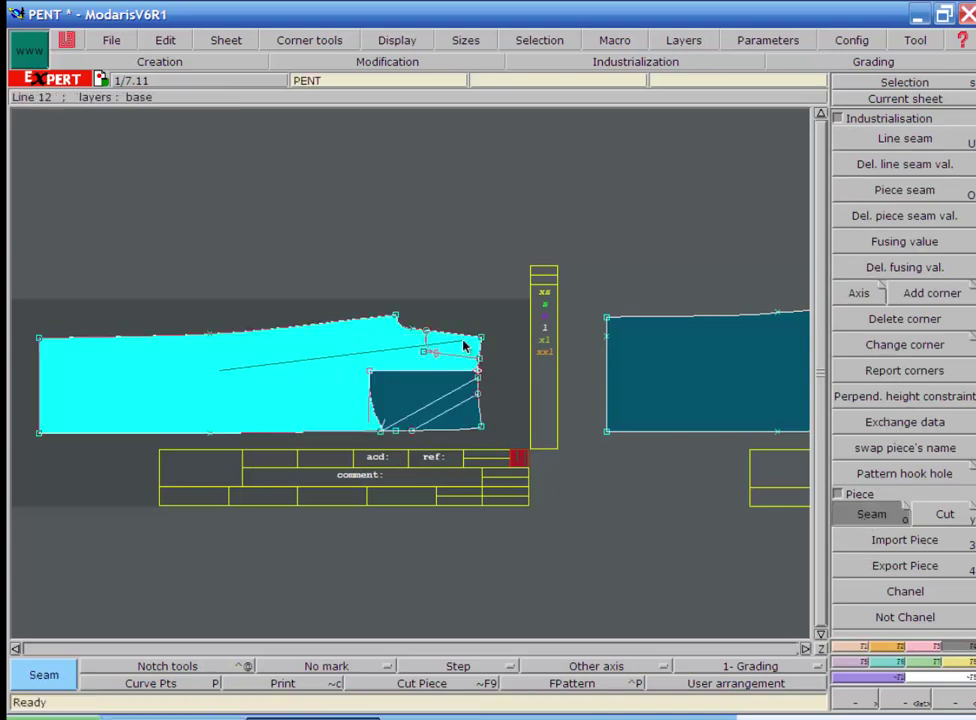
left_click(396, 387)
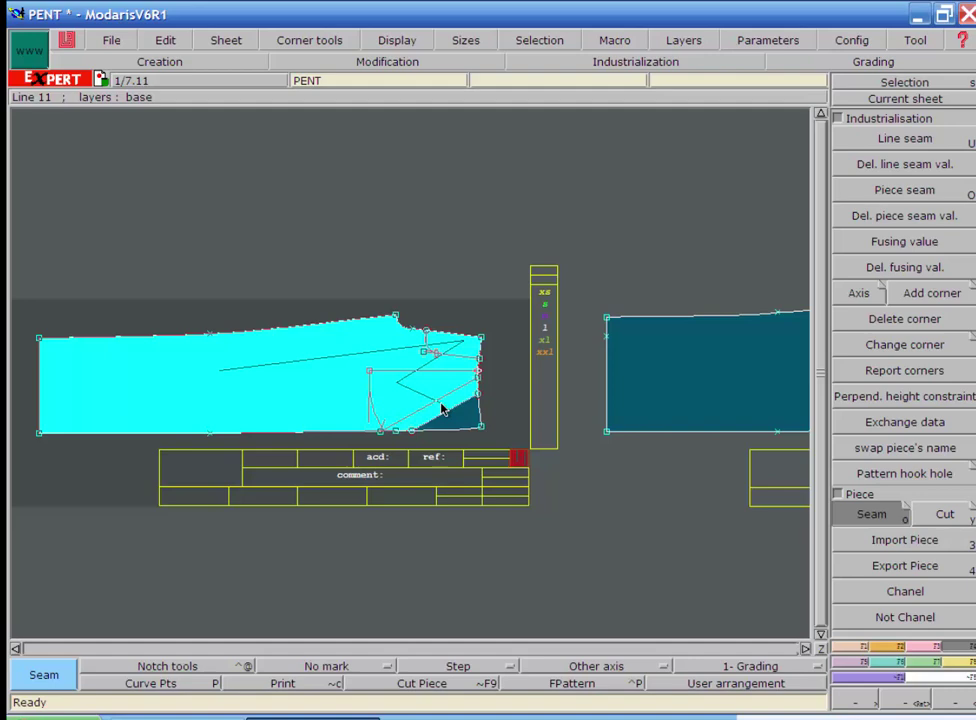
left_click(442, 405)
right_click(345, 388)
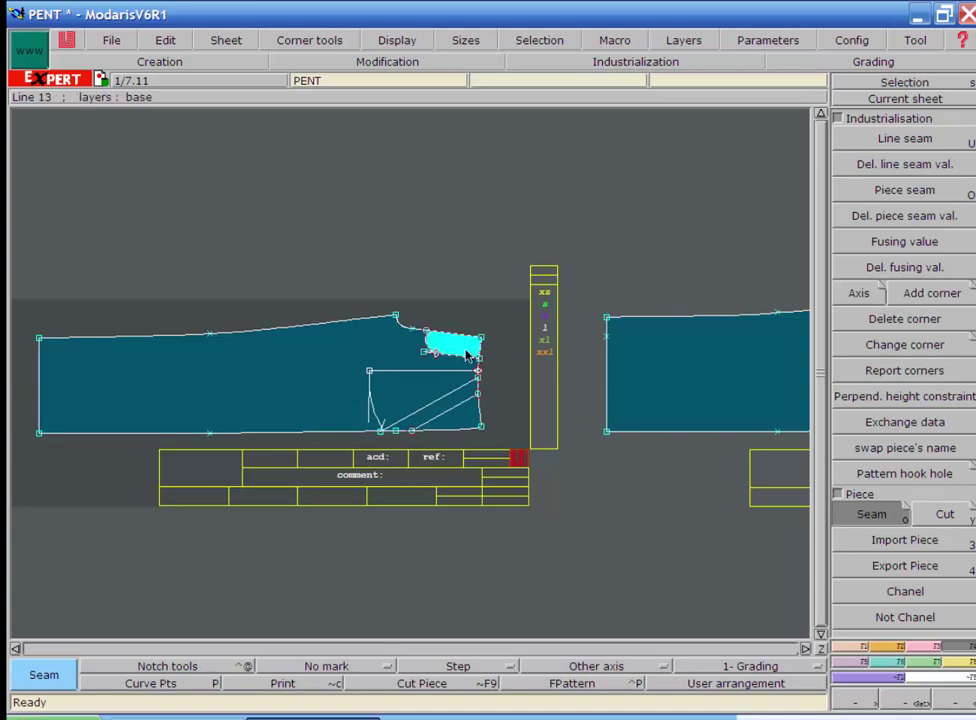
Step: Extract the top-right corner area and the region below the diagonal as new pieces
left_click(466, 355)
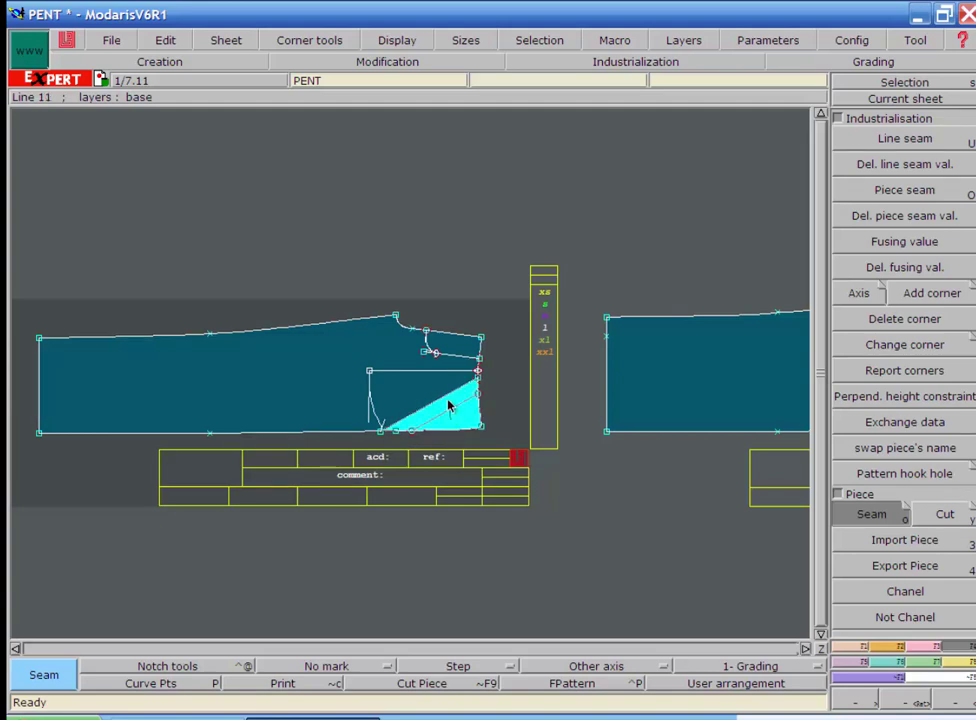
left_click(449, 405)
left_click(449, 405)
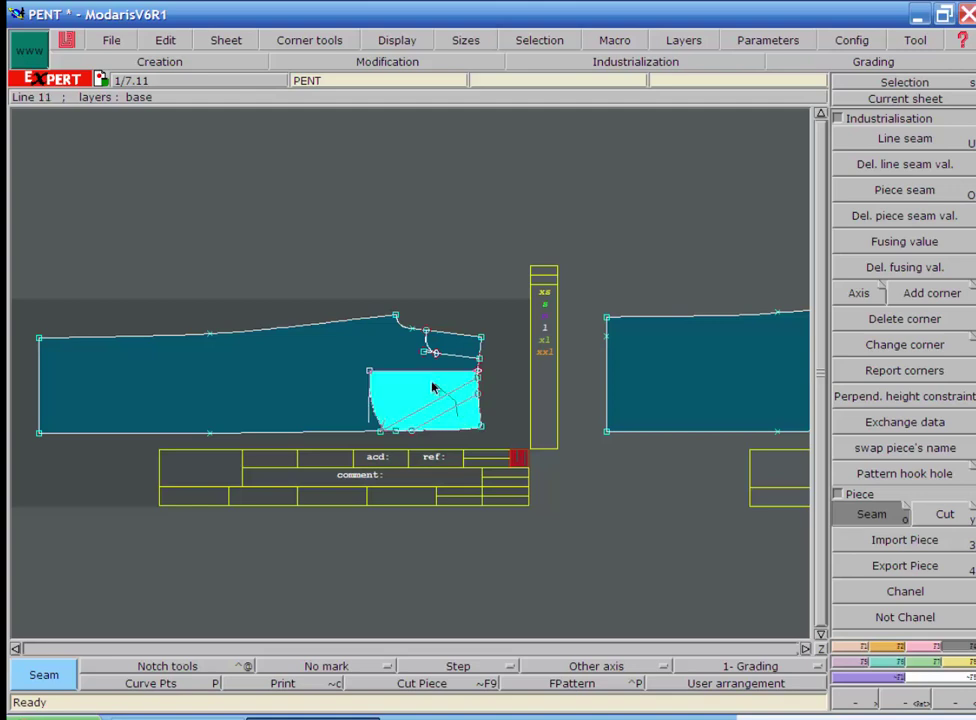
left_click(433, 388)
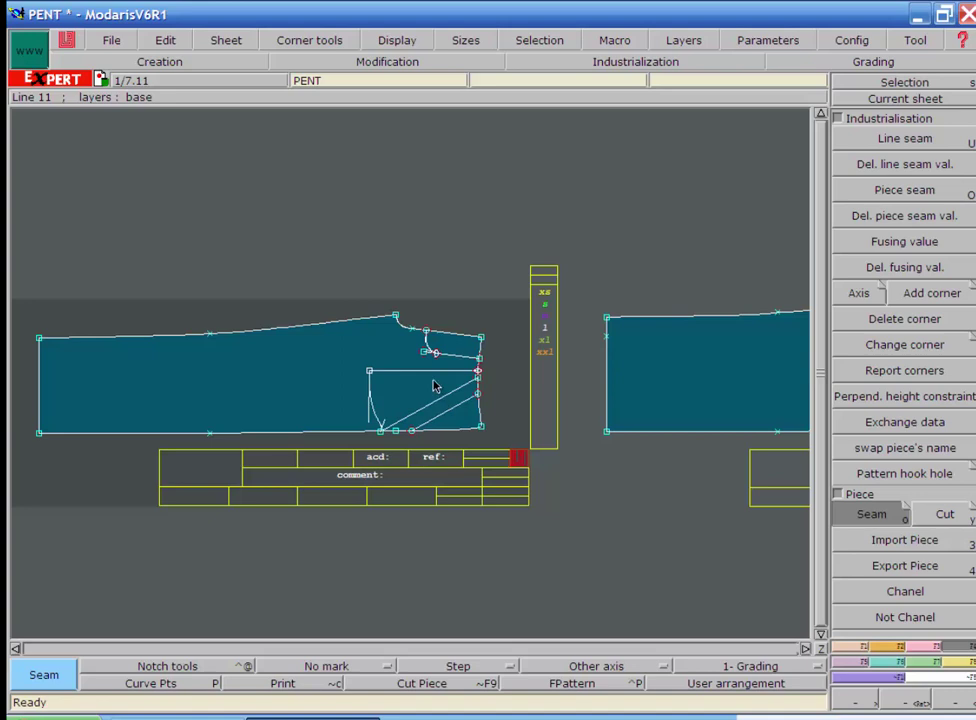
left_click(433, 386)
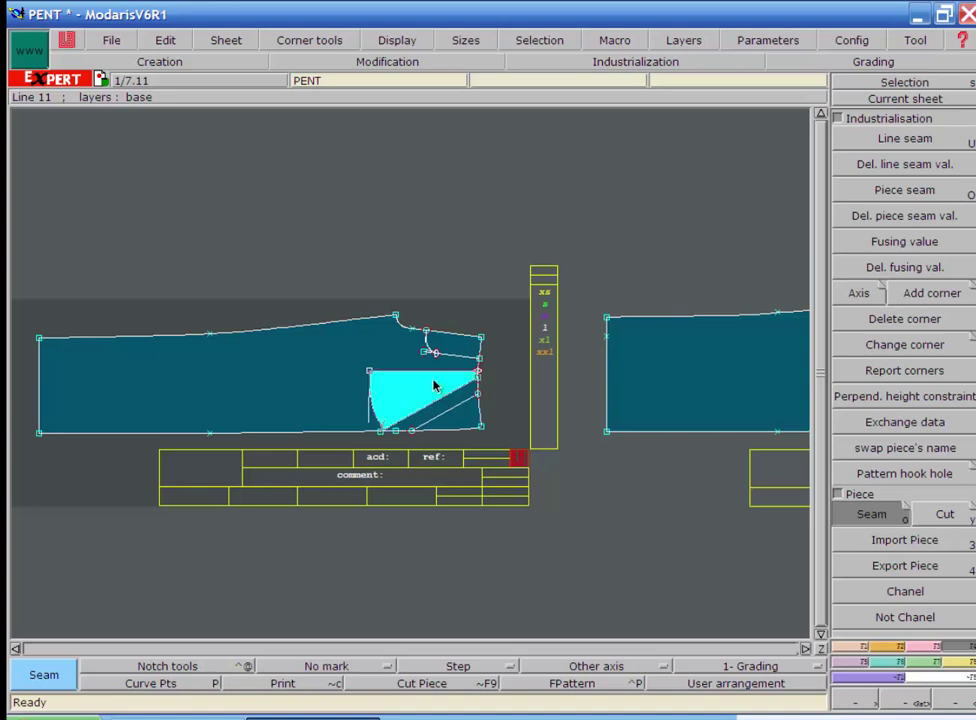
left_click(433, 410)
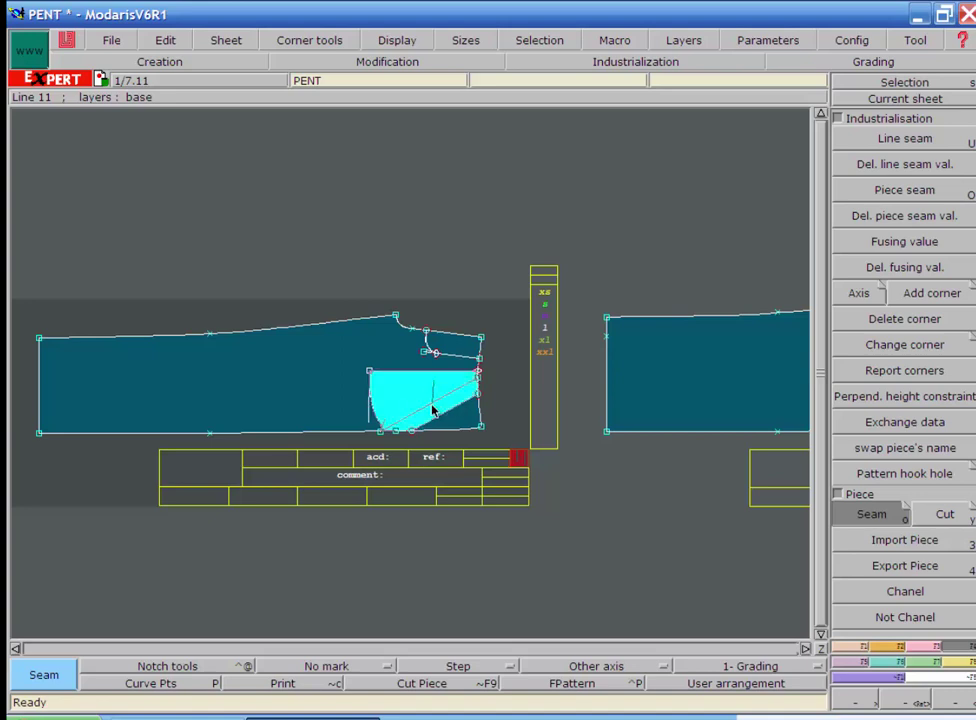
left_click(420, 394)
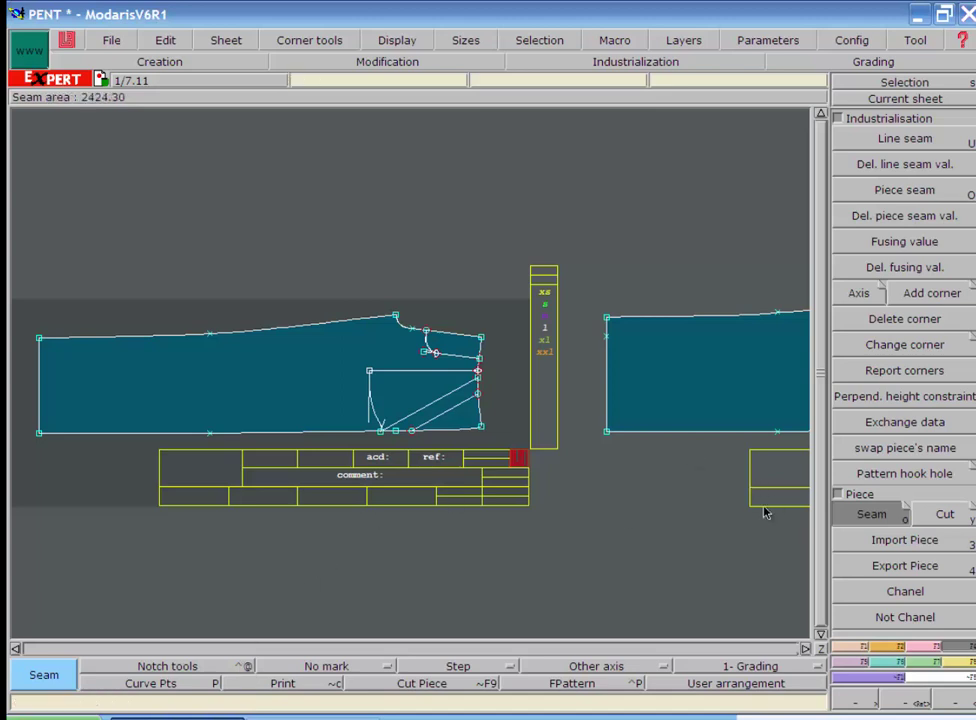
Step: Change options in the side panel and zoom out to show all pieces
left_click(726, 541)
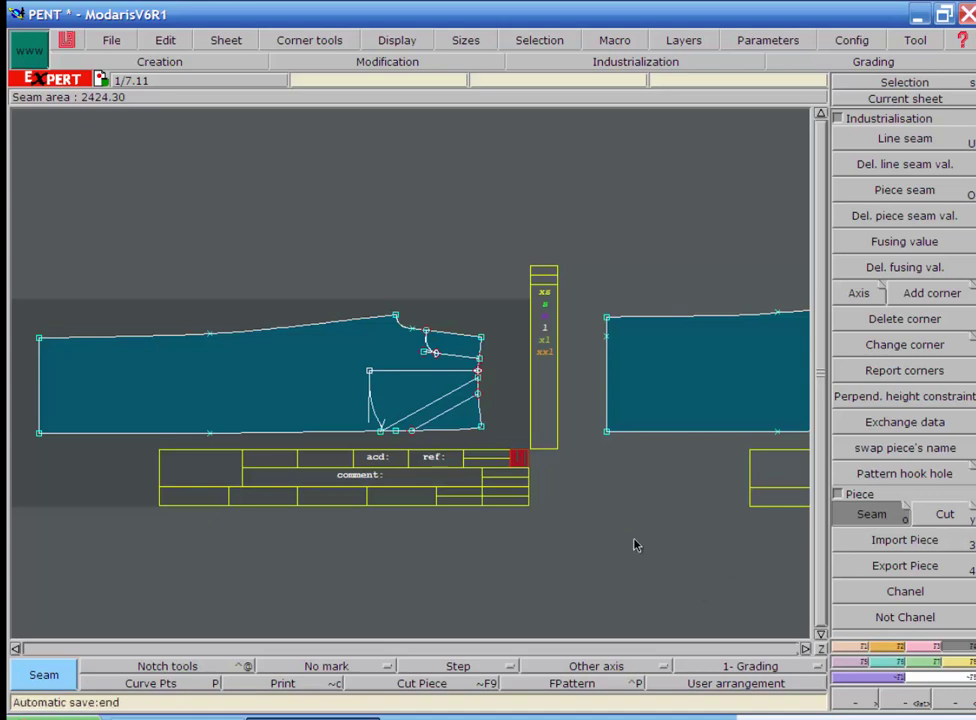
left_click(905, 593)
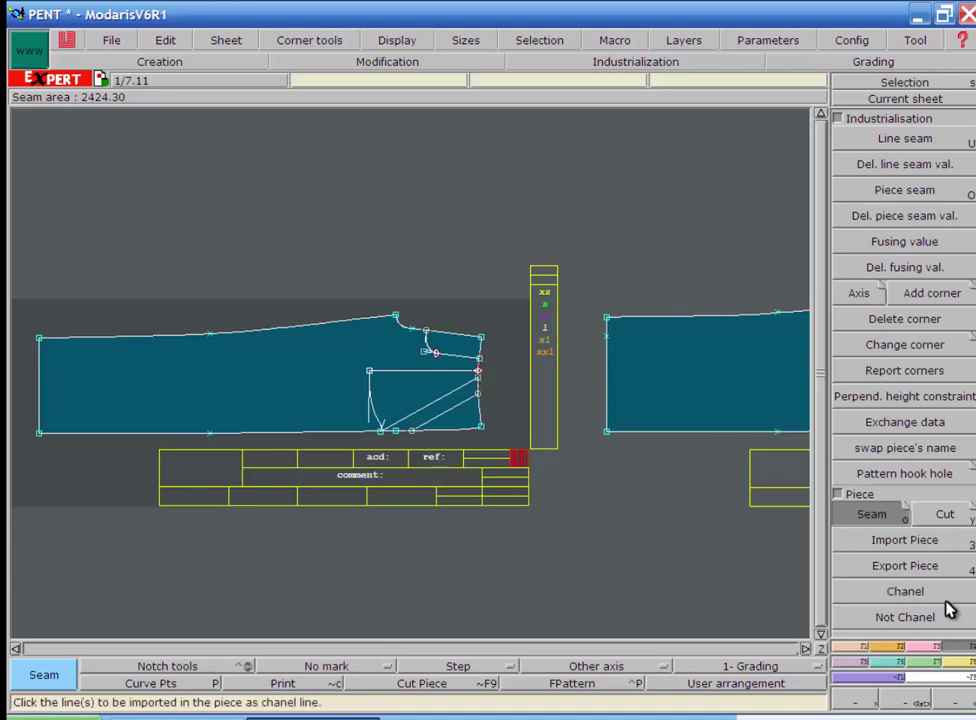
left_click(968, 704)
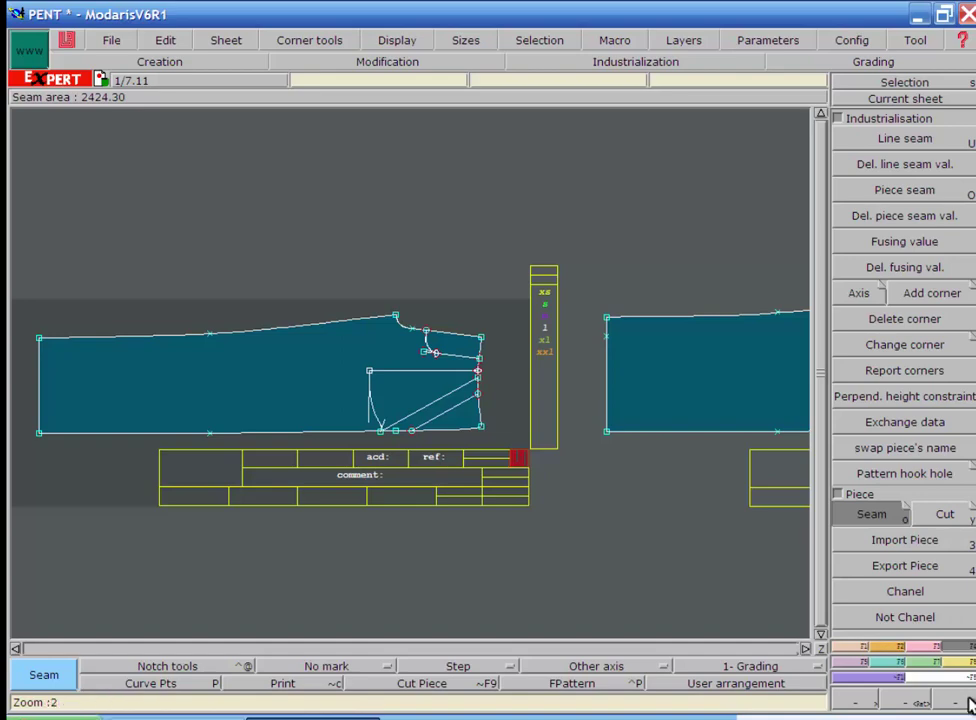
left_click(968, 704)
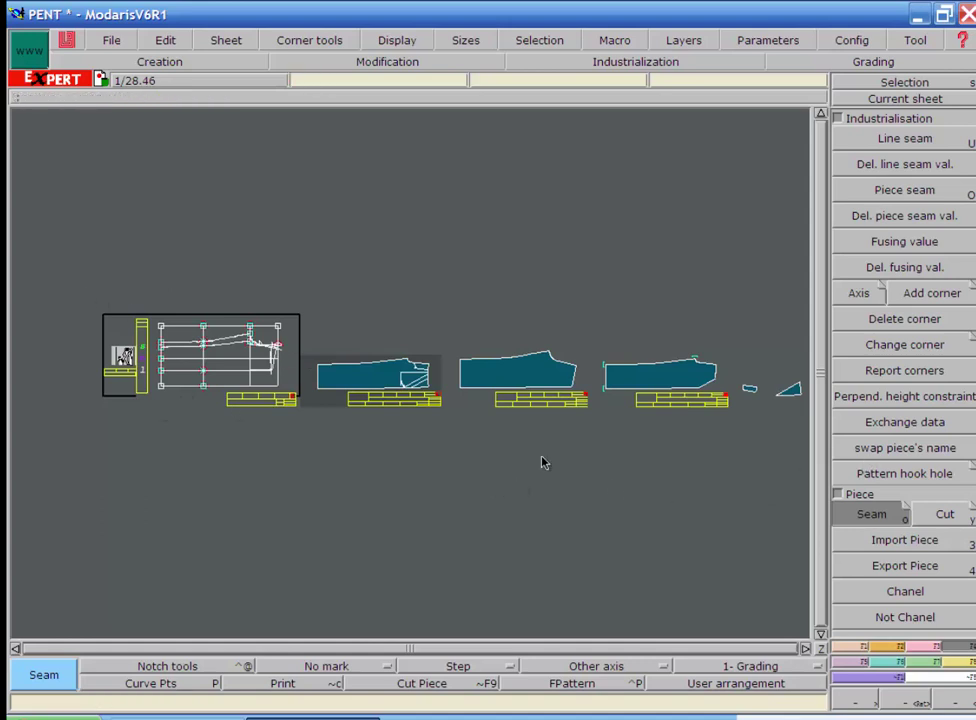
Step: Use Sheet > Arrange all to lay out the PENT draft and all extracted pieces on the desk
left_click(276, 345)
left_click(250, 45)
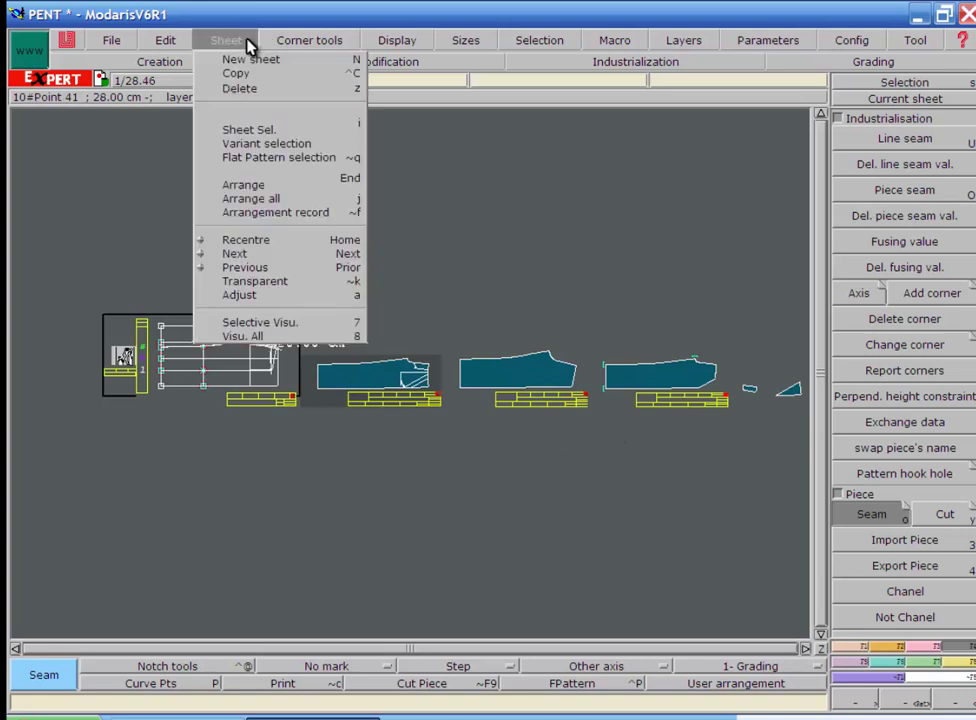
left_click(268, 204)
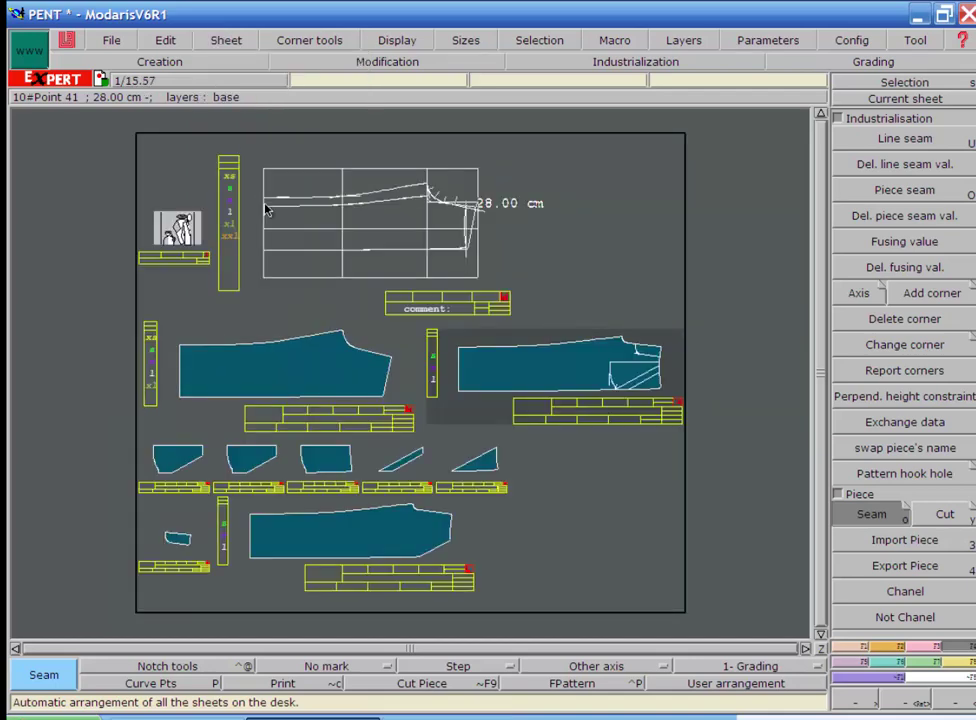